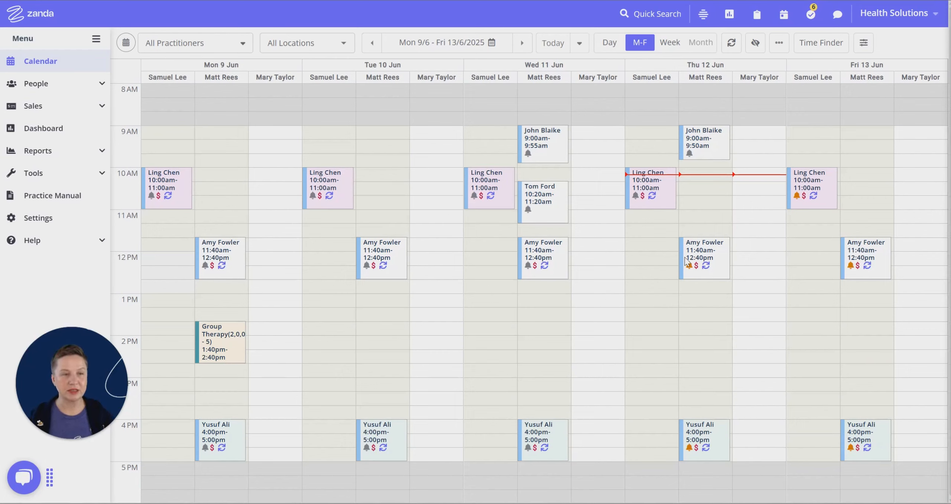
Open the payment methods list in the settings, deactivate the AMEX method and save the change
click(81, 225)
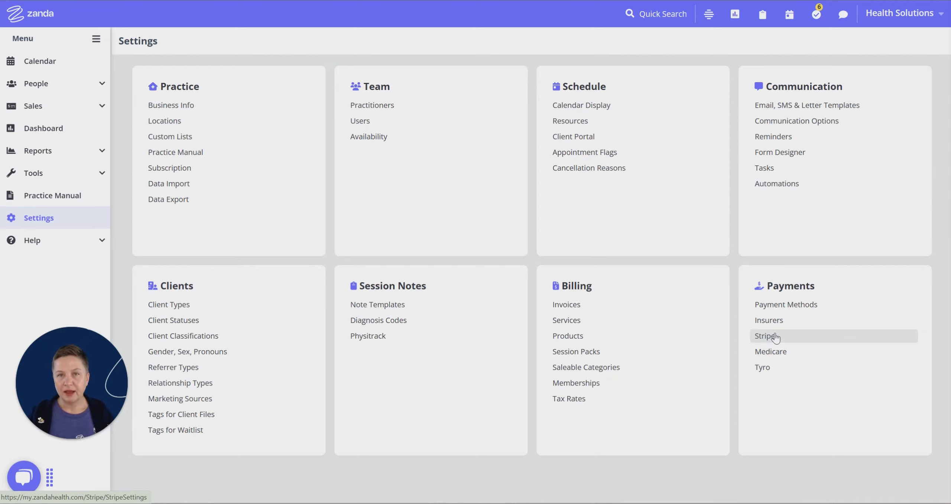
click(801, 311)
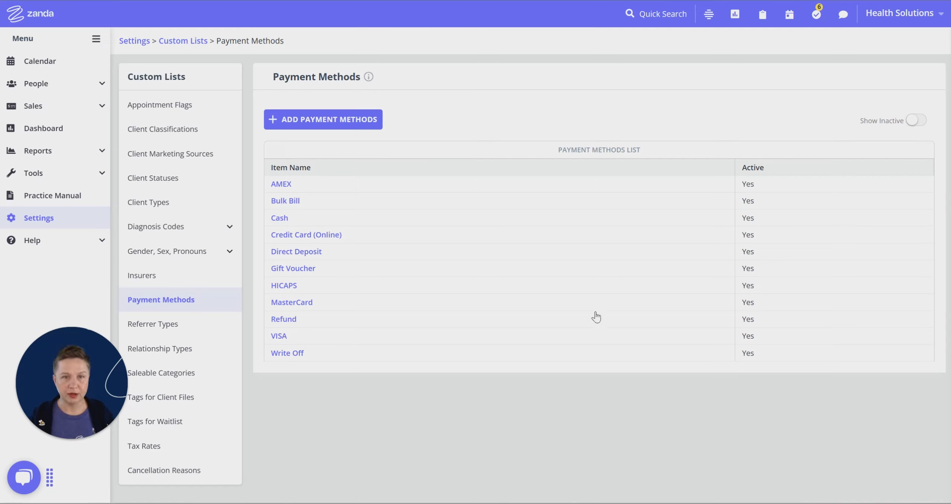
click(278, 186)
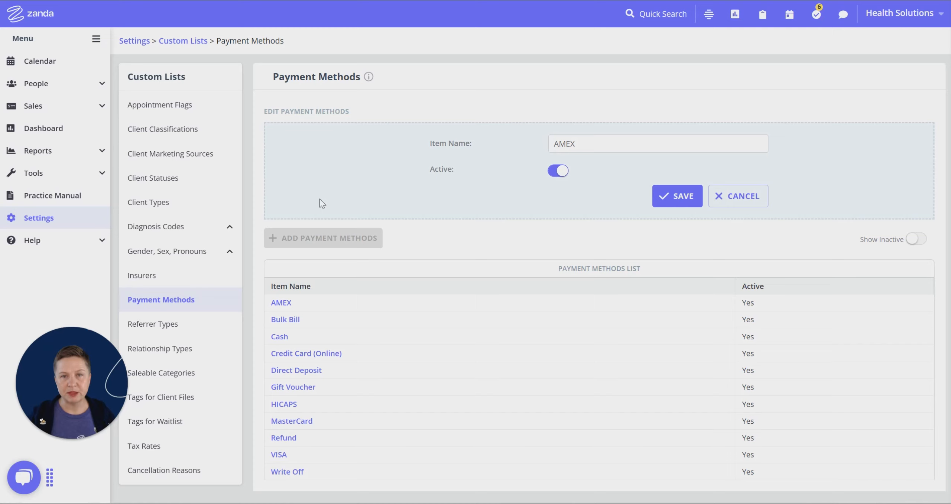
click(553, 172)
click(674, 196)
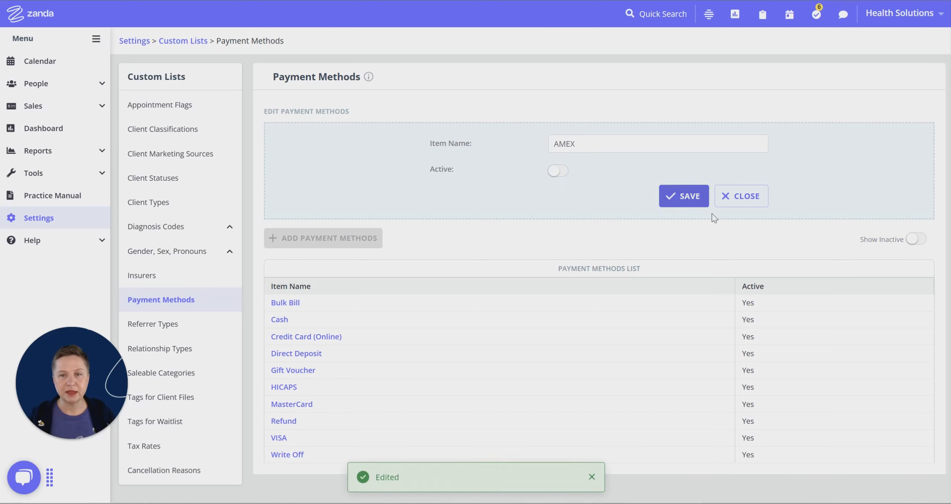
click(750, 197)
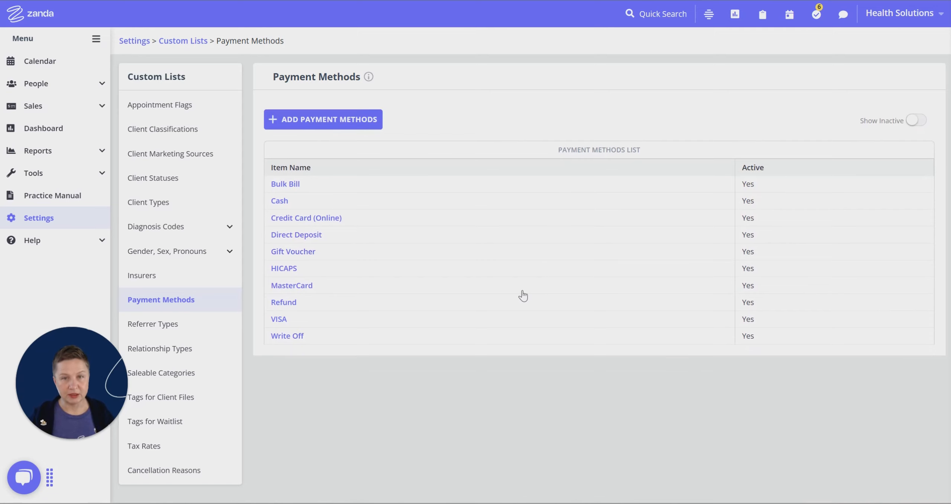
Add an active payment method named Debit Card and save it
click(306, 119)
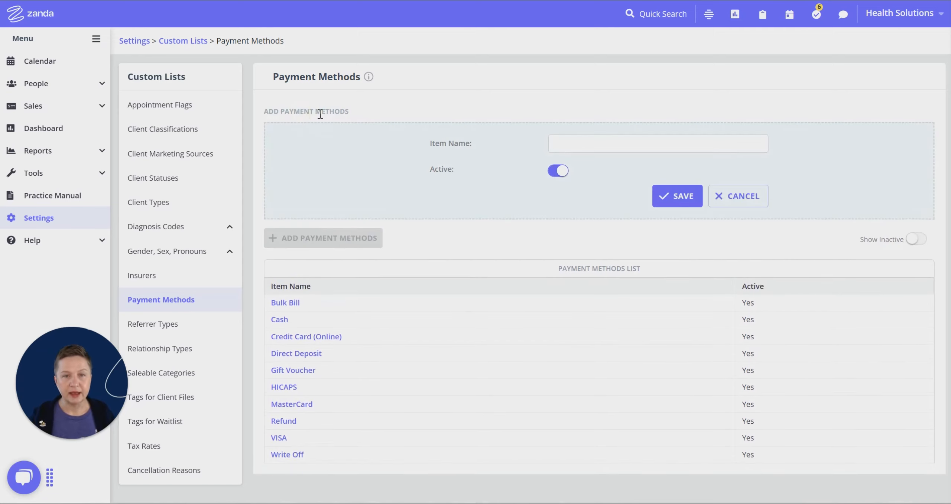
click(593, 143)
text(Debit Card)
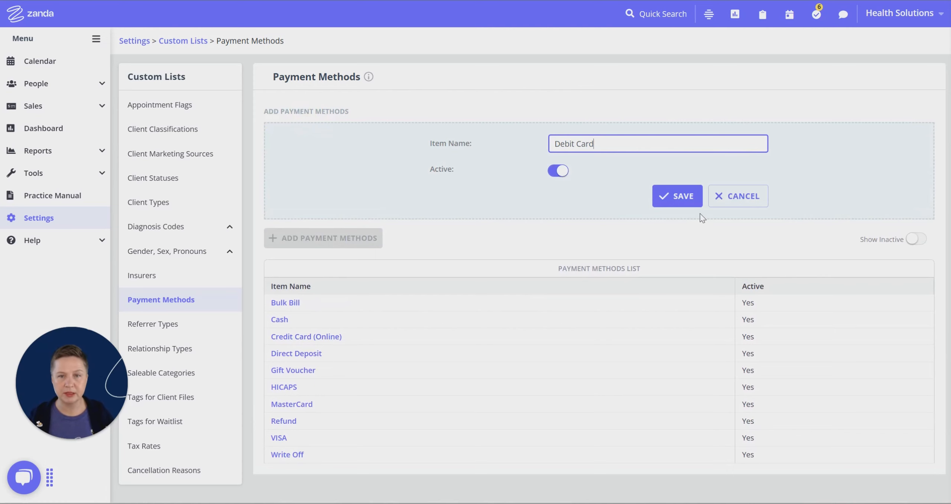
click(694, 200)
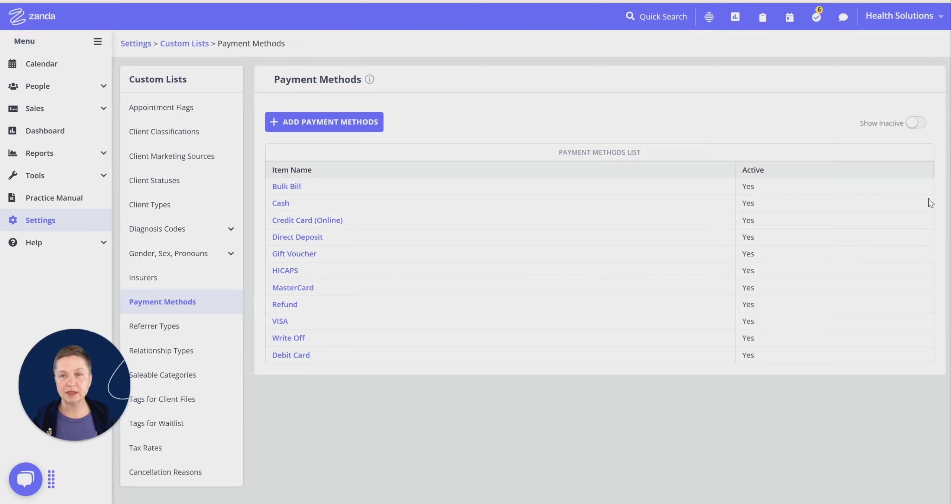
Show the inactive payment methods, set AMEX back to active and save it, and hide the inactive ones again
click(924, 128)
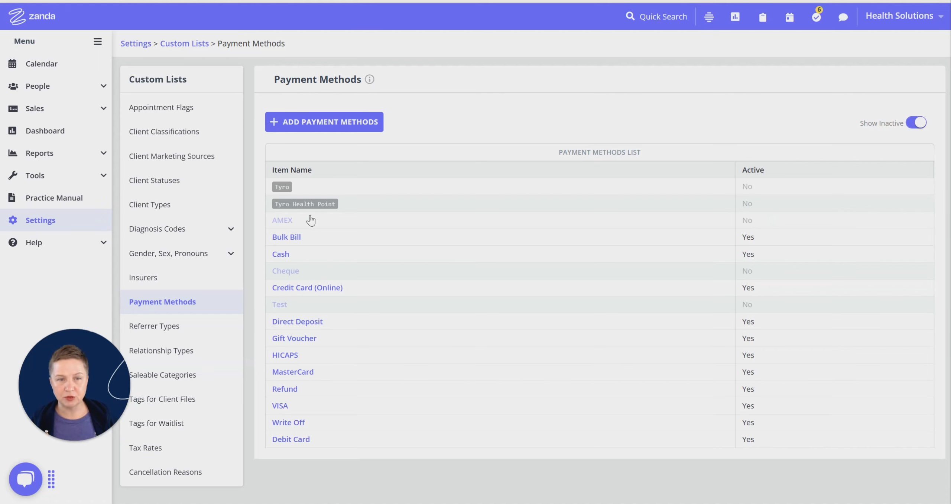
click(281, 223)
scroll(282, 224, down, 2)
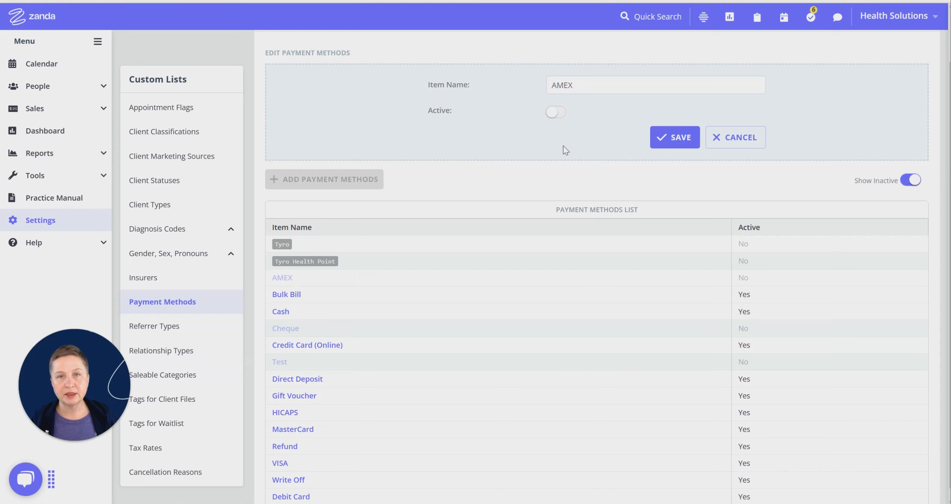
click(562, 113)
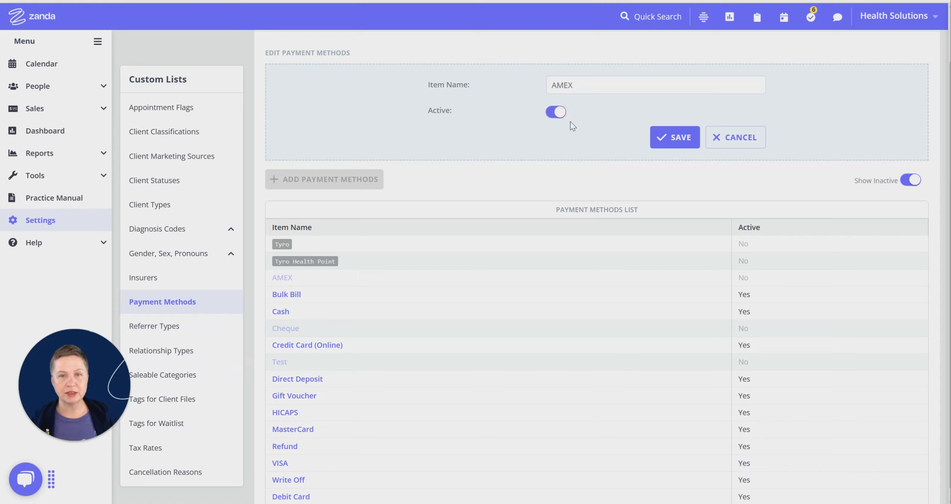
click(678, 142)
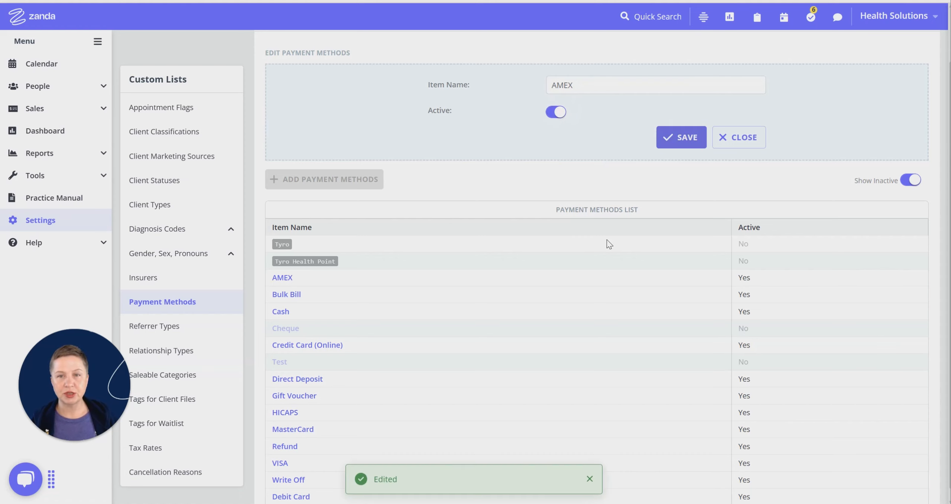
click(735, 143)
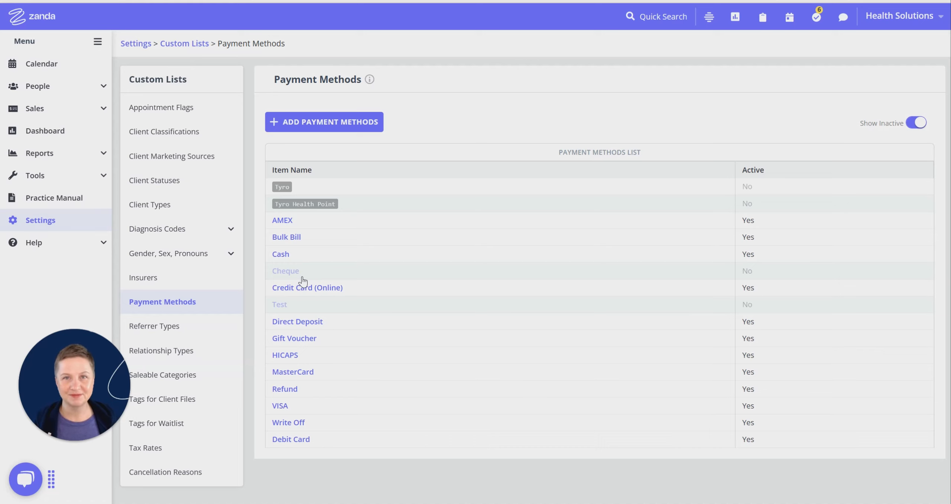
click(917, 123)
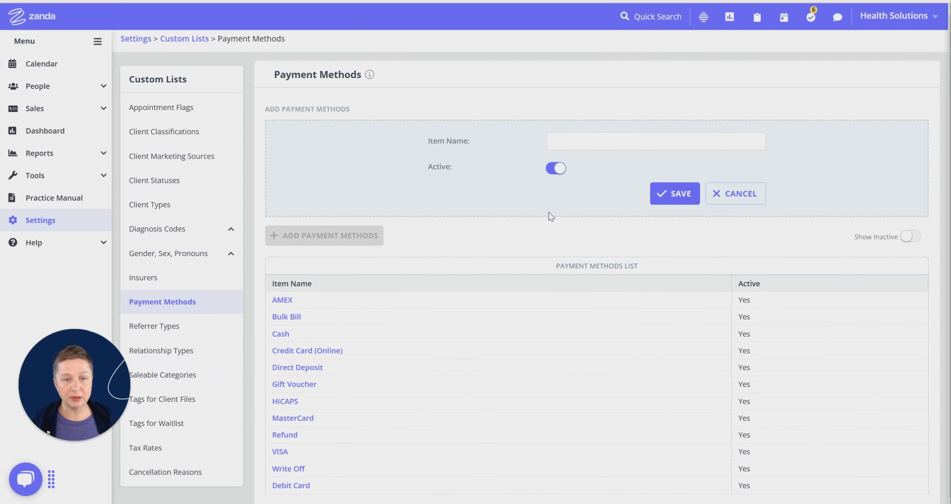
Try to add a new payment method named Cheque, and discard the entry
click(565, 140)
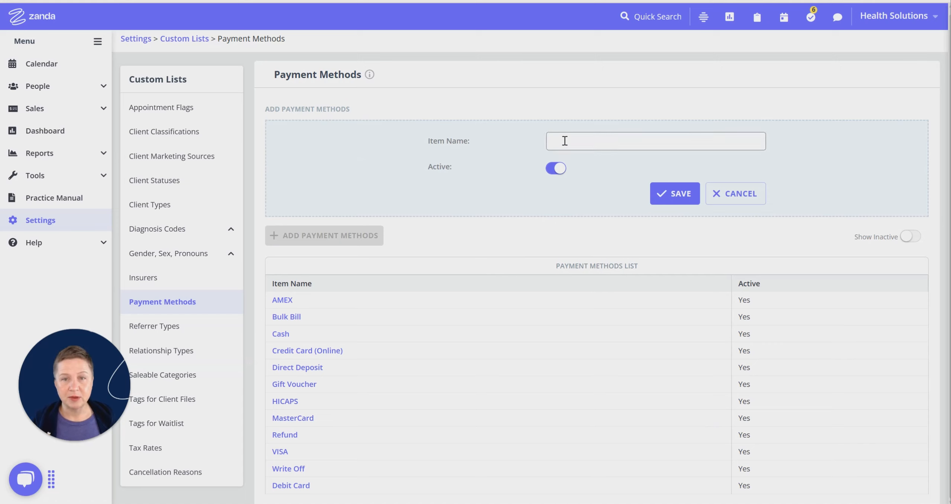
text(Cheque)
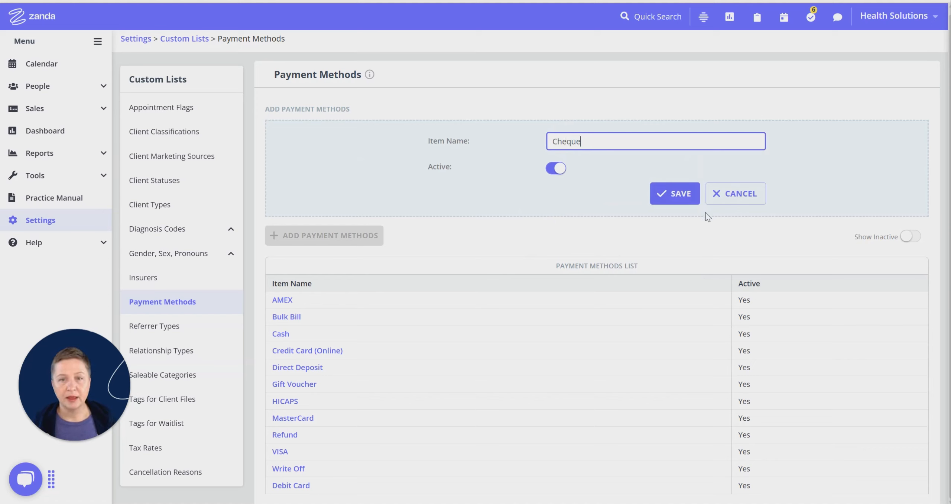
click(668, 196)
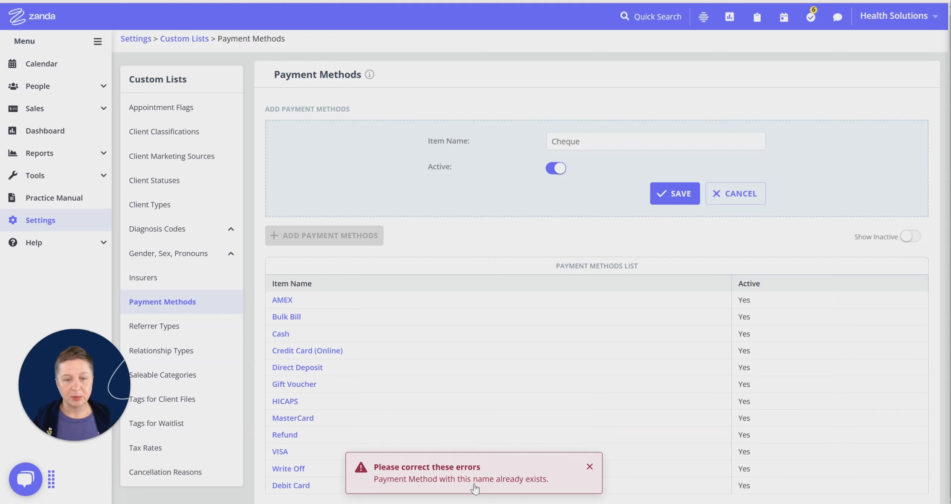
click(589, 466)
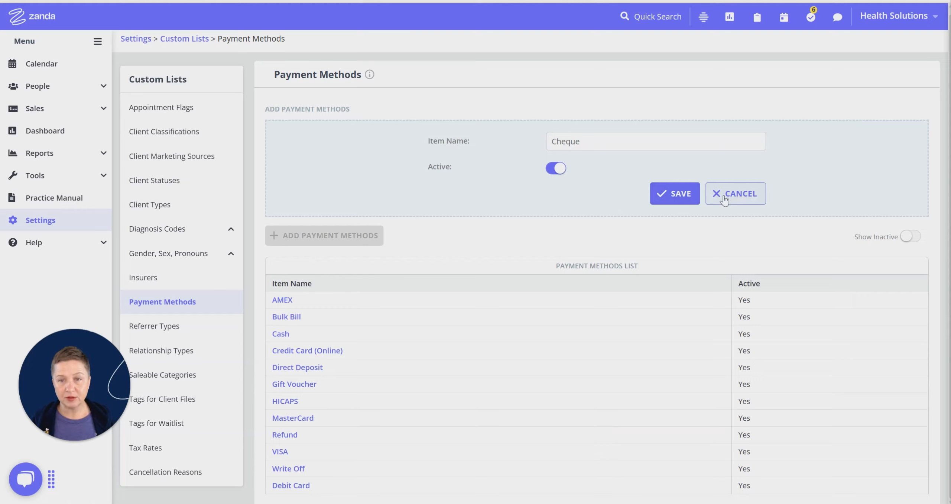
click(553, 171)
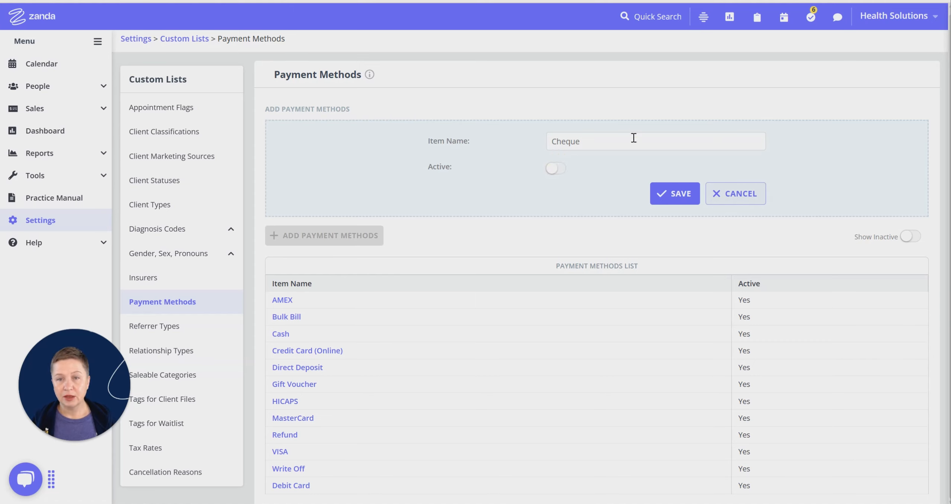
drag(633, 137, 508, 150)
key(BackSpace)
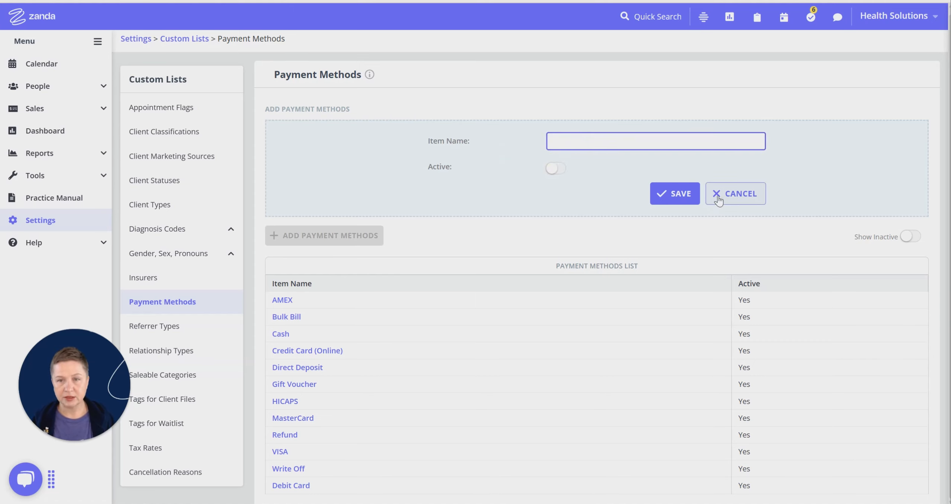
click(731, 194)
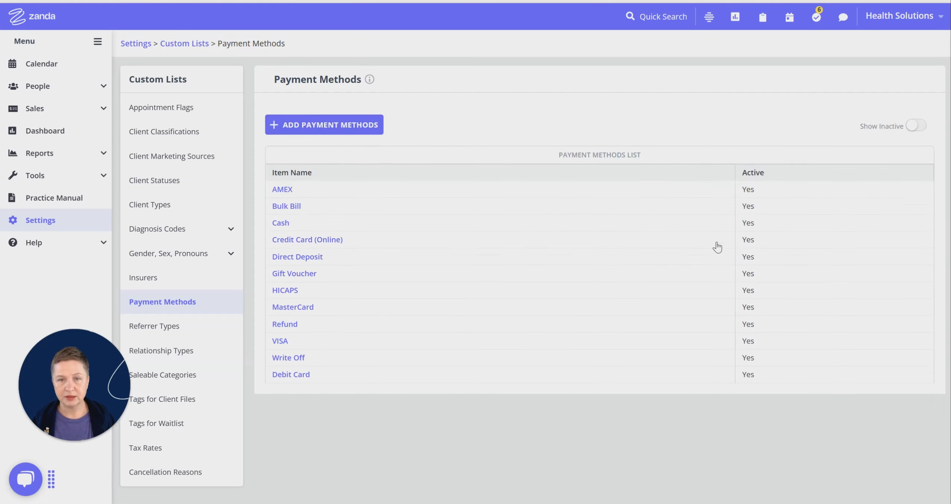
Show the inactive payment methods, set the existing Cheque method to active and save it, and hide the inactive ones
click(920, 123)
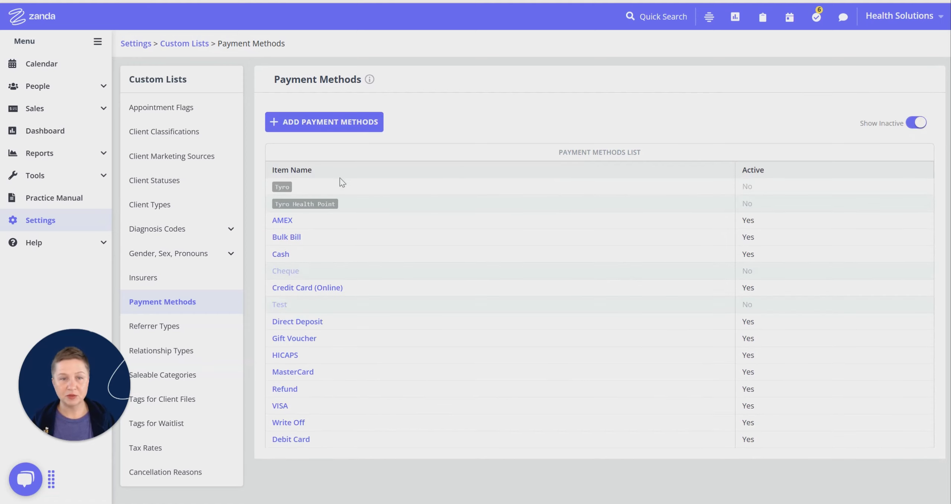
click(283, 273)
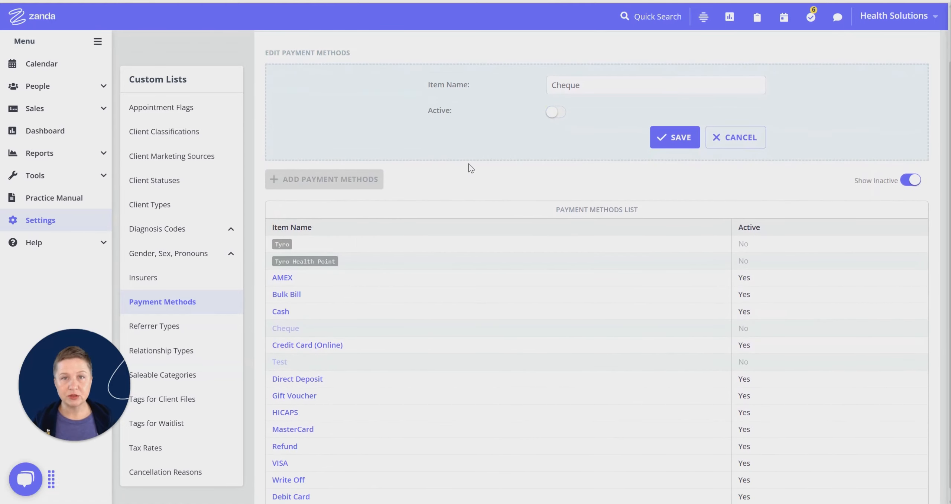
click(555, 112)
click(674, 137)
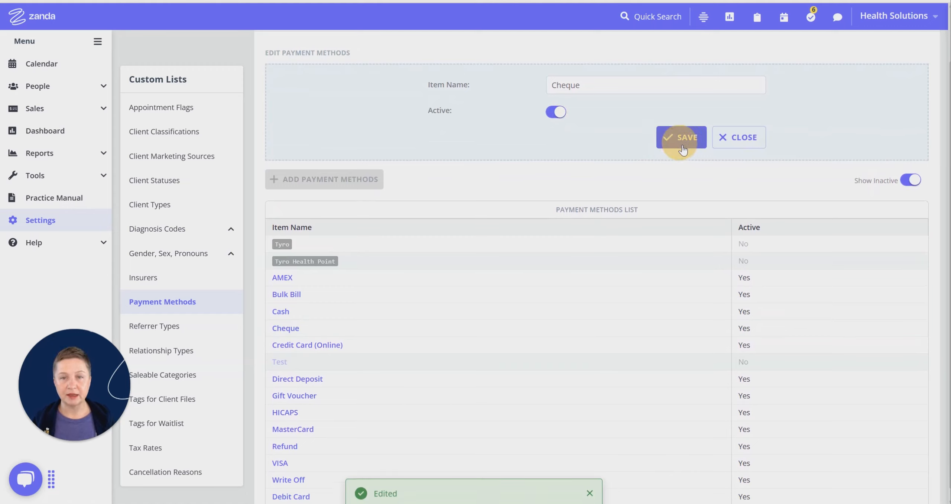
click(739, 138)
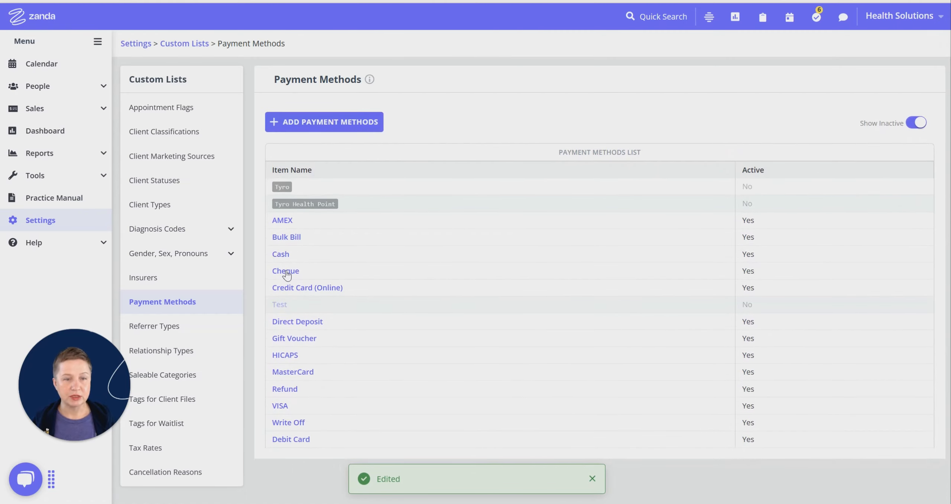
click(911, 126)
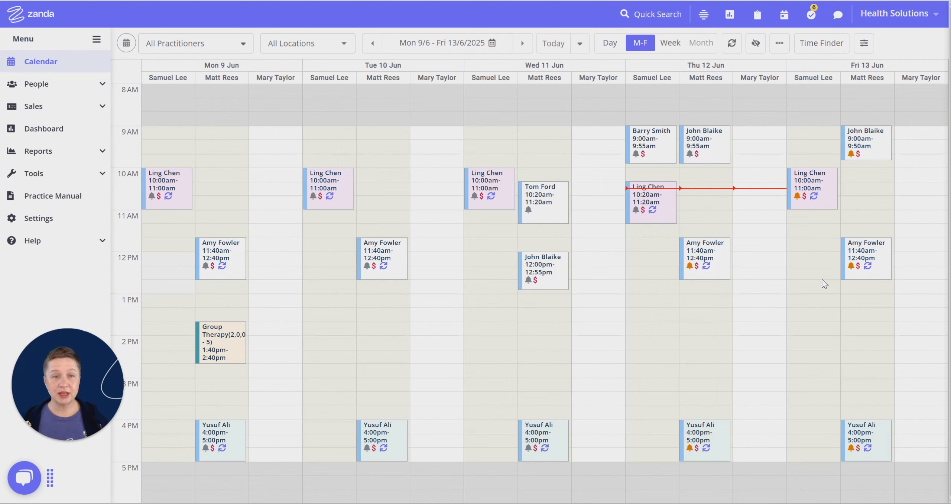
In the calendar's day view for 12 June 2025, set the first practitioner's 9:00-9:55 am appointment to Completed and save it
click(611, 45)
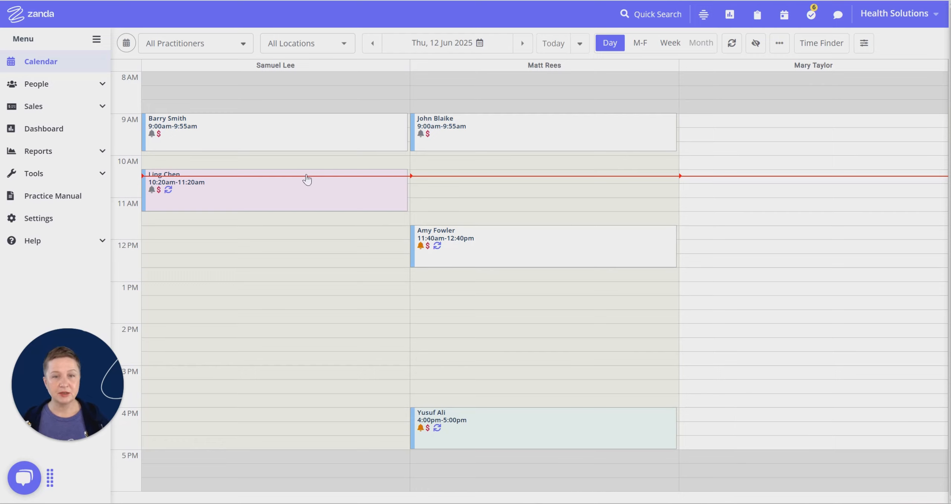
click(291, 145)
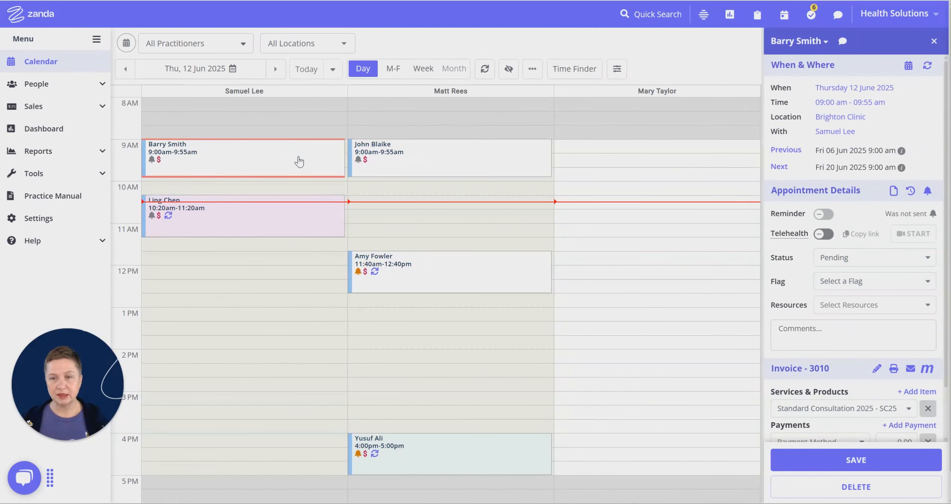
click(858, 257)
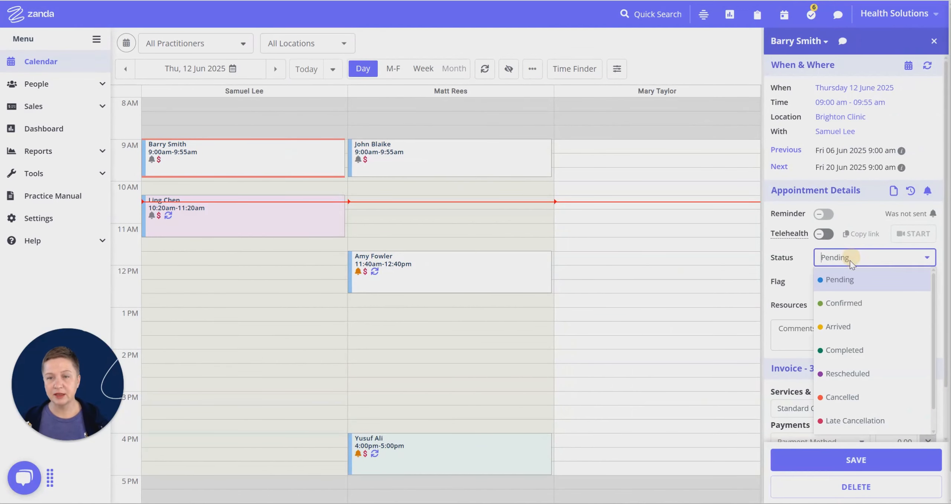
click(847, 350)
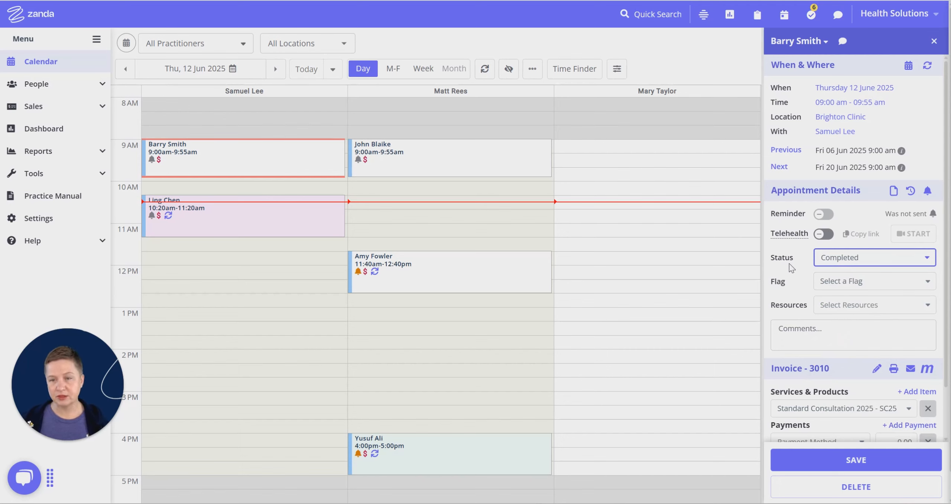
click(868, 461)
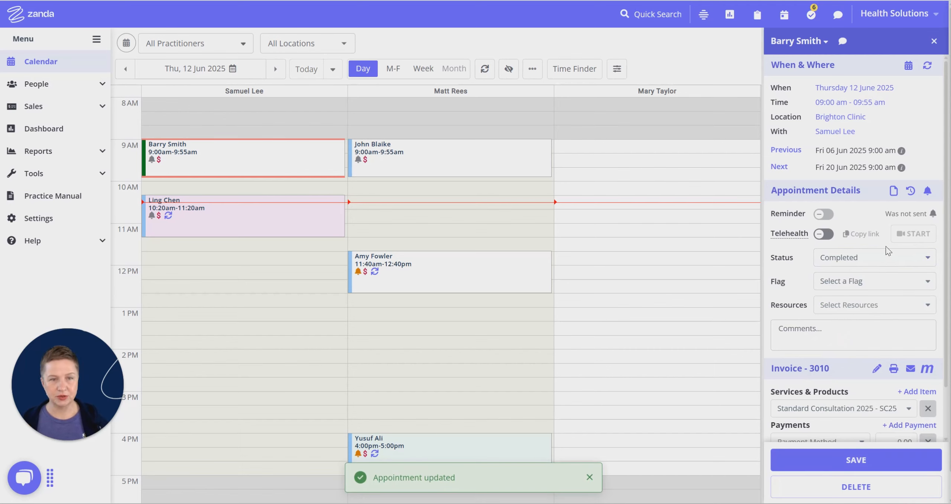
Record a VISA payment of $120 on the open appointment's invoice and save the appointment
scroll(886, 246, down, 2)
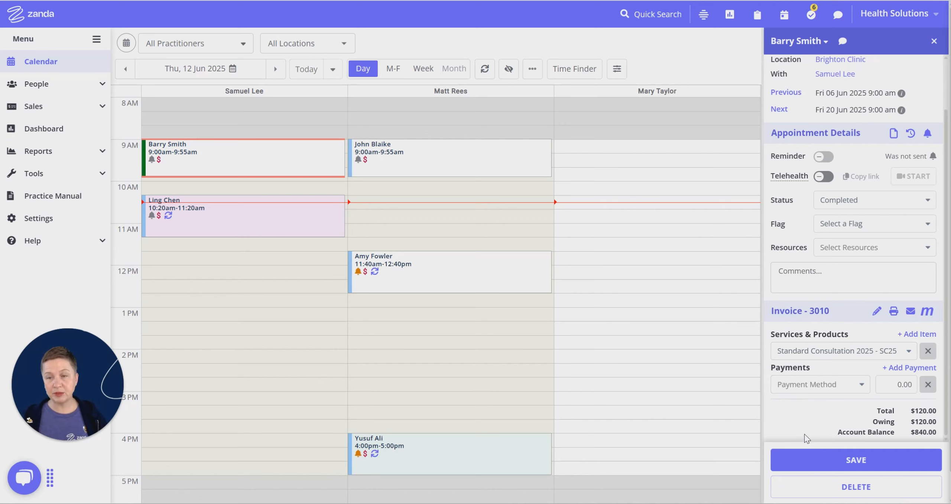
click(841, 389)
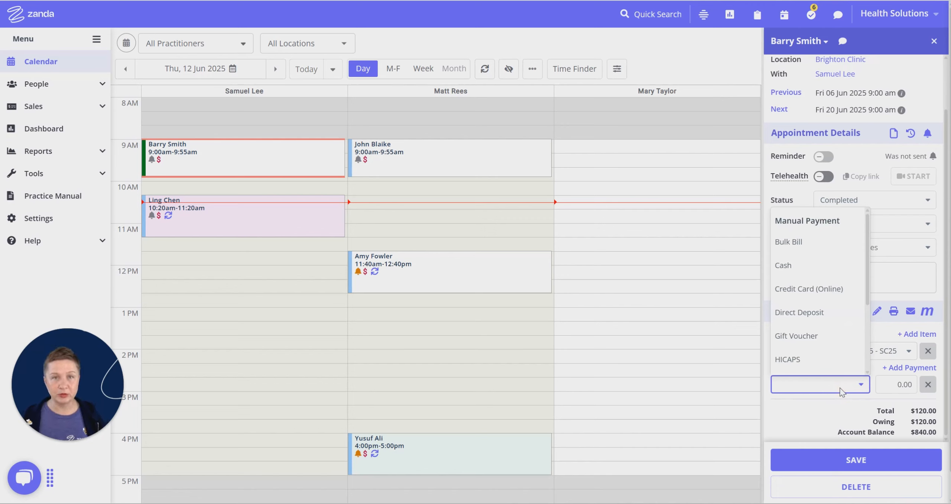
scroll(842, 325, down, 1)
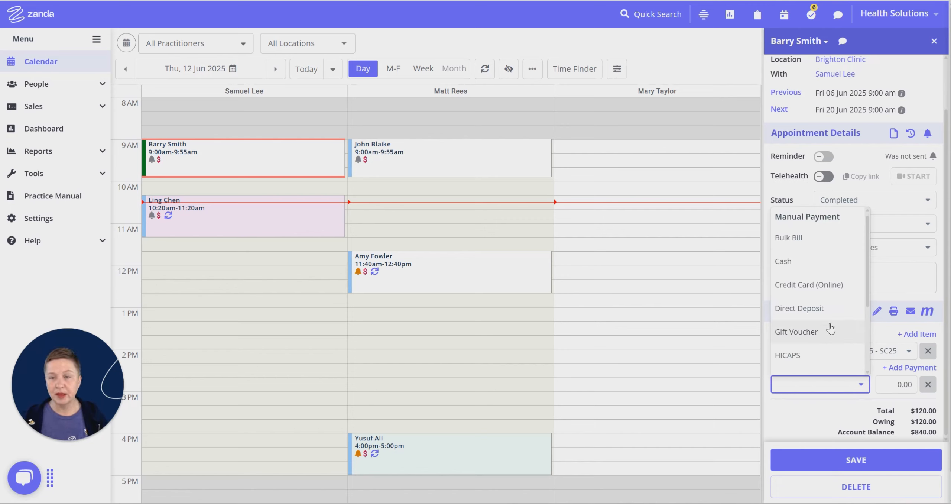
scroll(825, 282, down, 1)
scroll(825, 281, down, 3)
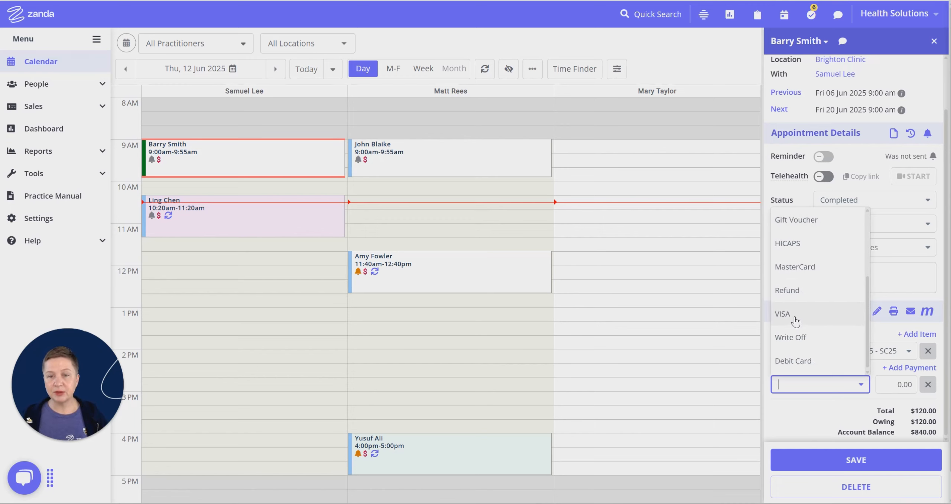
click(794, 323)
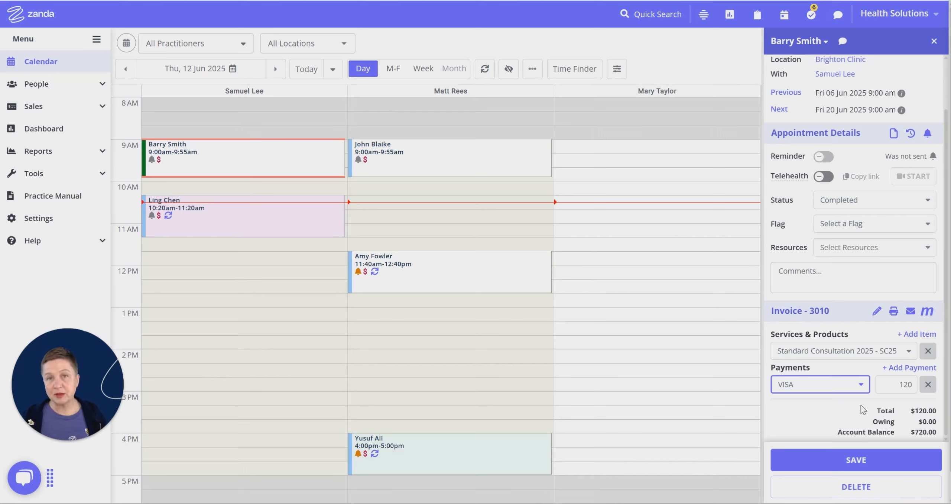
click(889, 385)
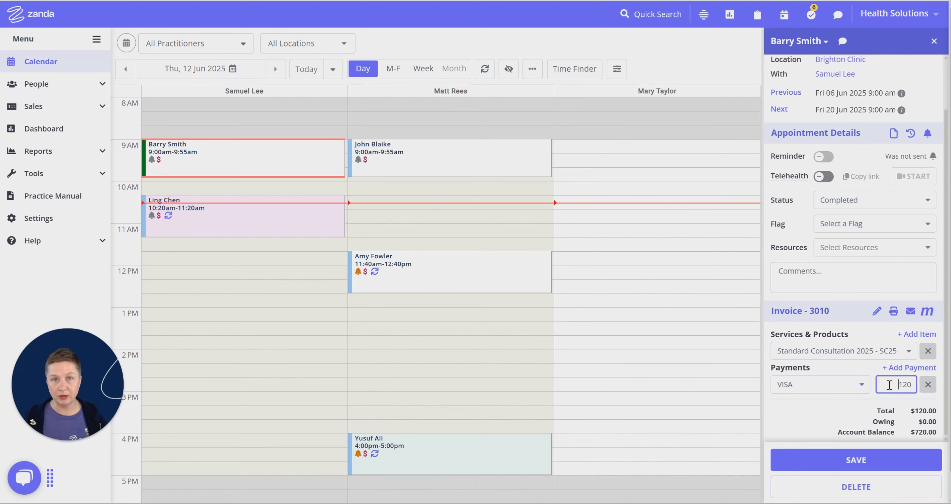
scroll(876, 383, down, 1)
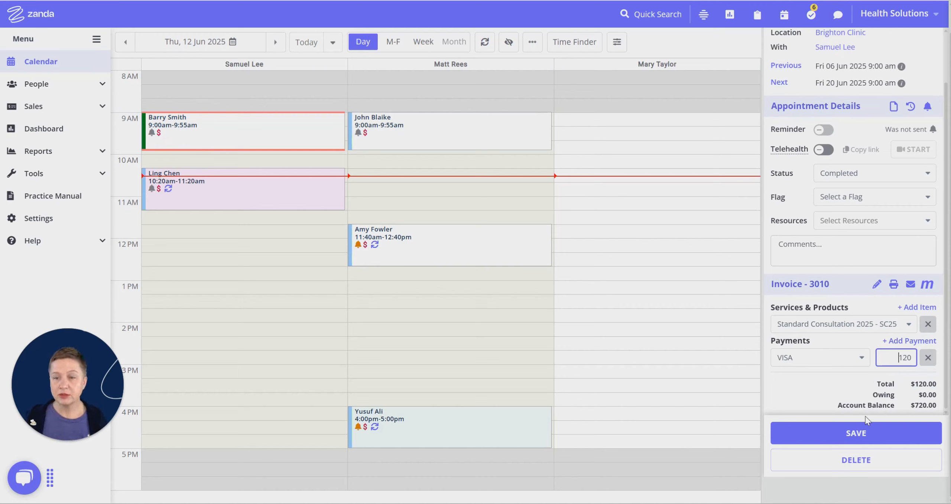
click(865, 438)
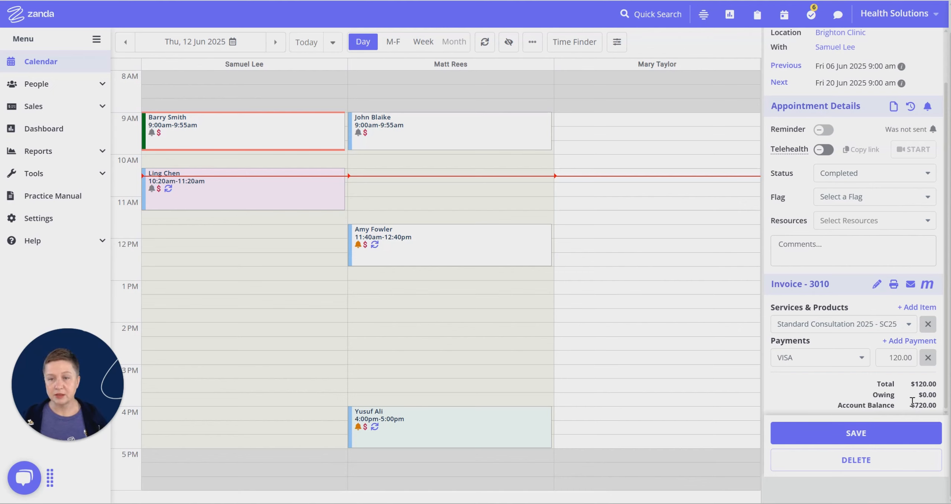
Preview the printable invoice, examine its items and payments sections, and close the preview
scroll(899, 397, up, 2)
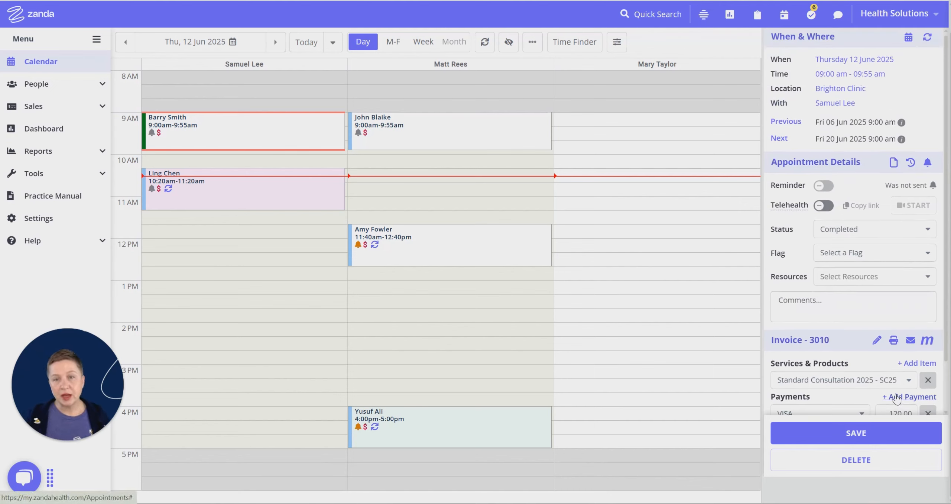
click(893, 340)
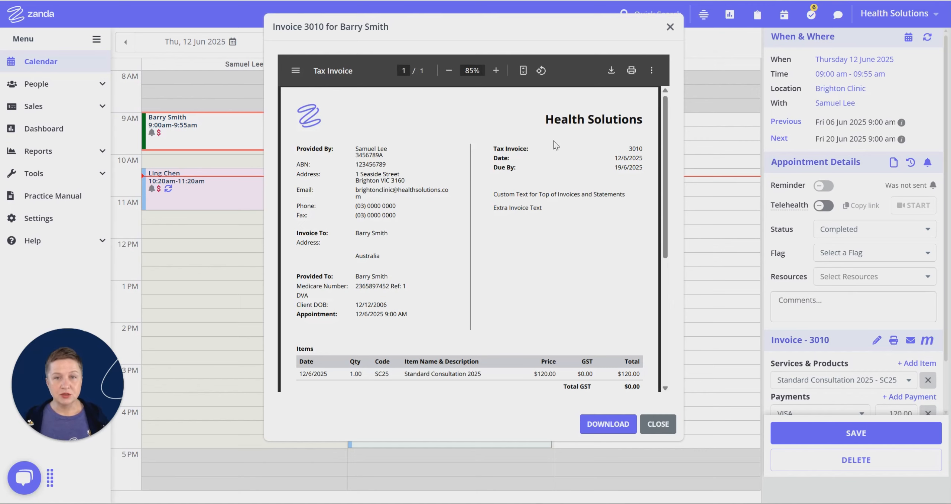
scroll(459, 195, down, 2)
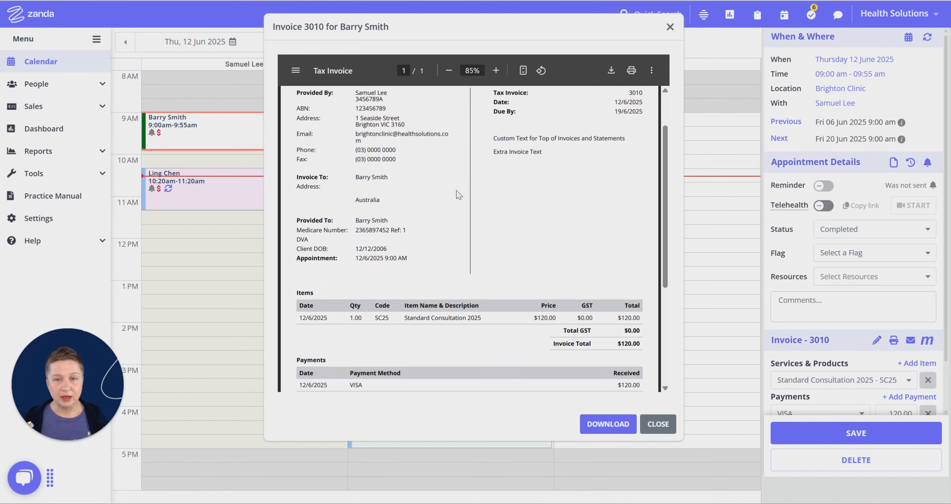
scroll(459, 195, down, 5)
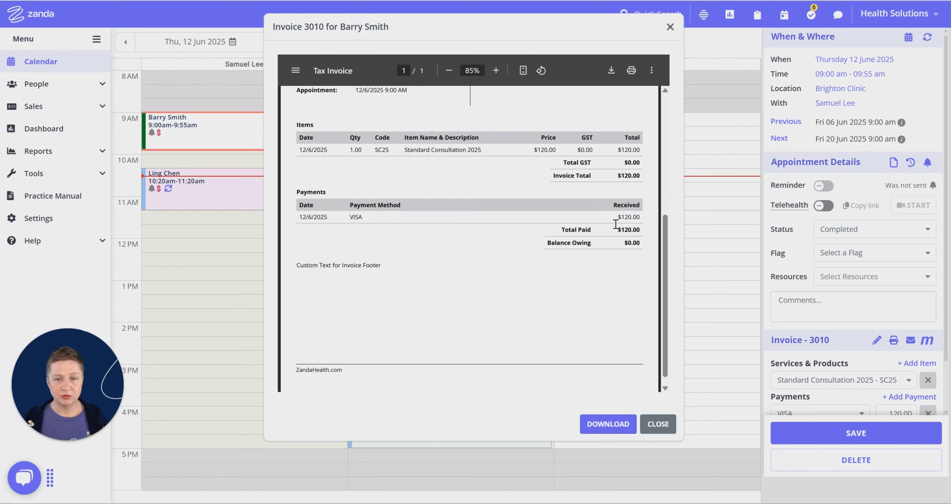
scroll(483, 237, down, 1)
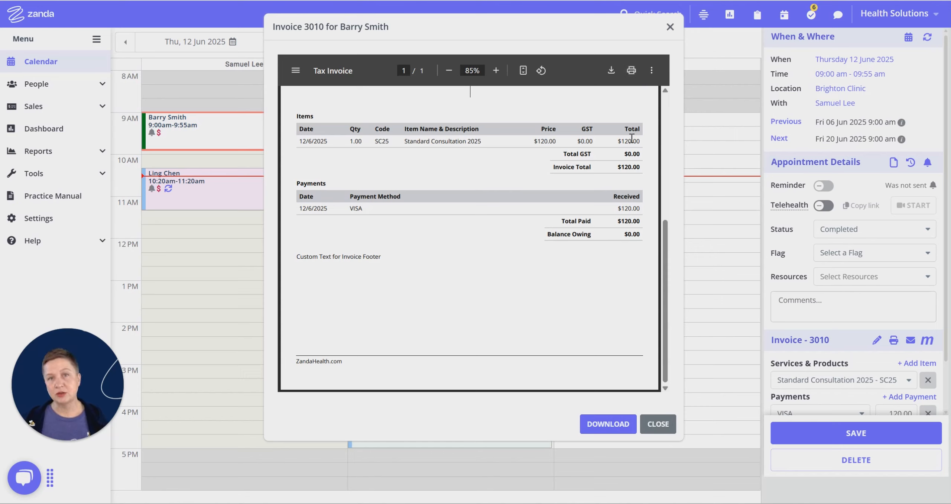
click(670, 27)
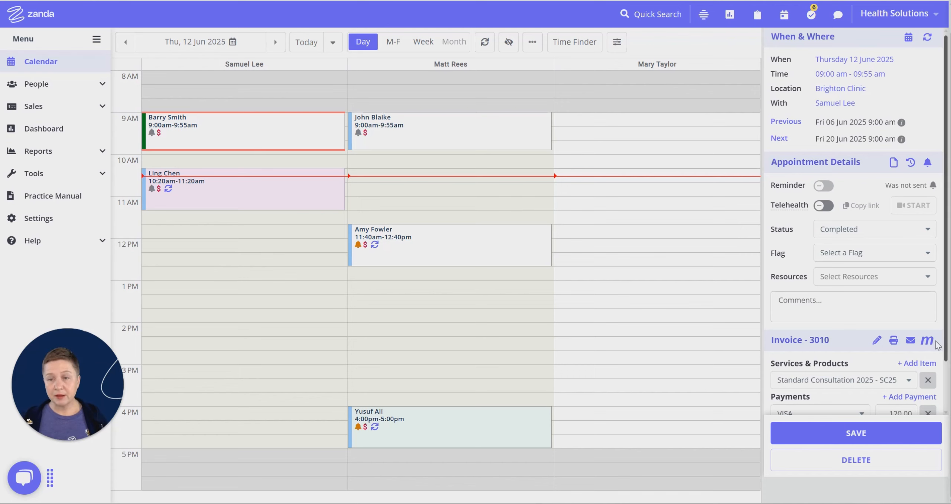
Email the receipt to the client with the Receipt Email template, then save and close the appointment
click(910, 340)
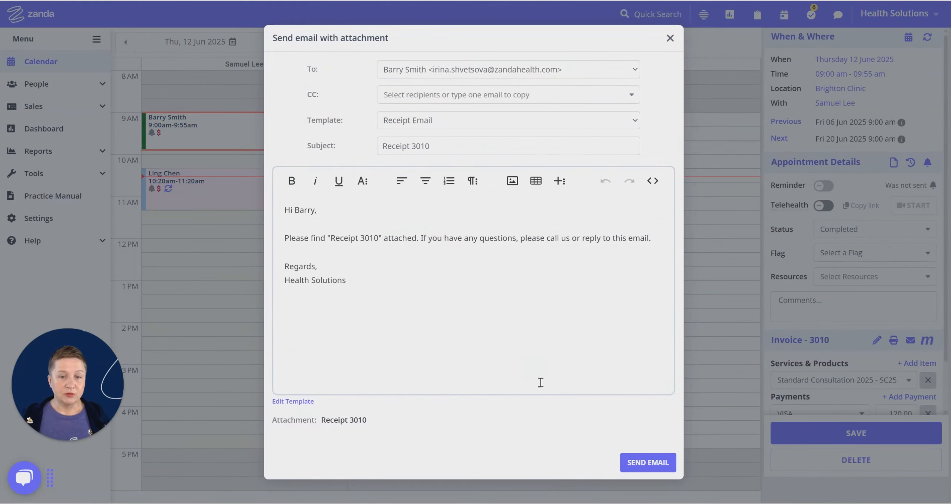
click(638, 463)
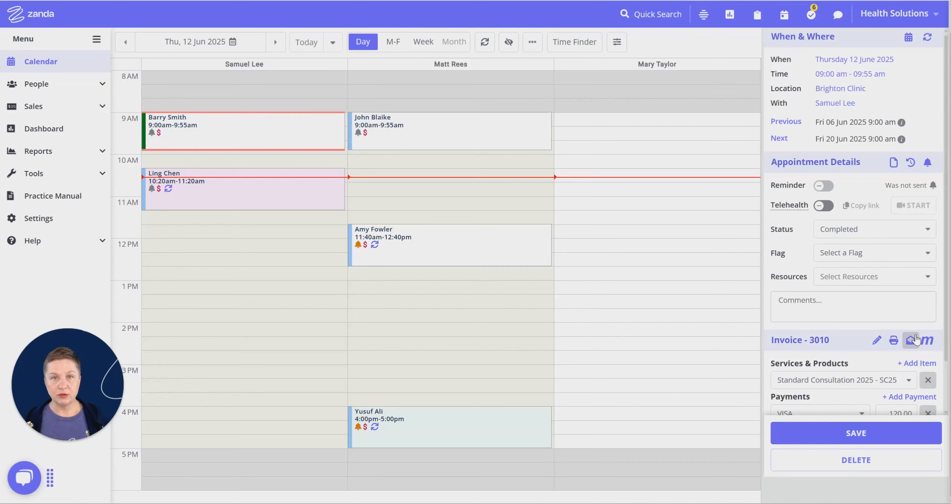
mouse_move(912, 350)
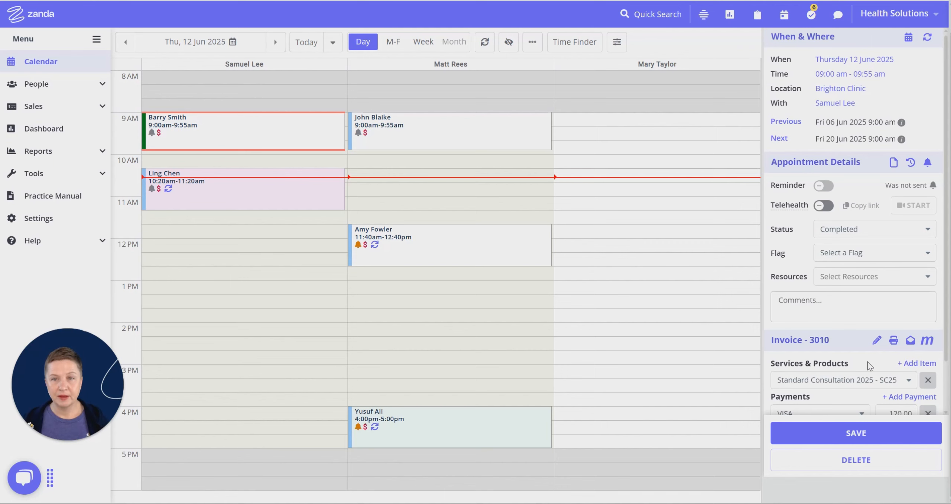
click(869, 436)
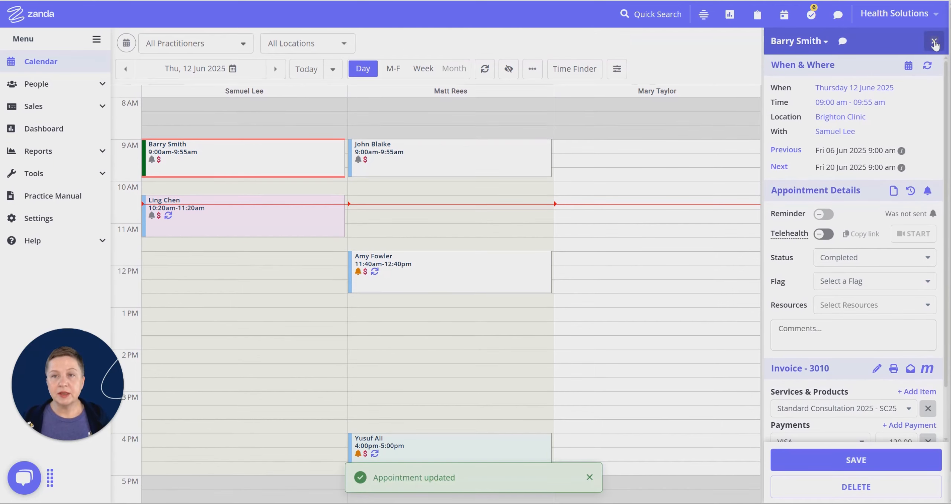
click(933, 41)
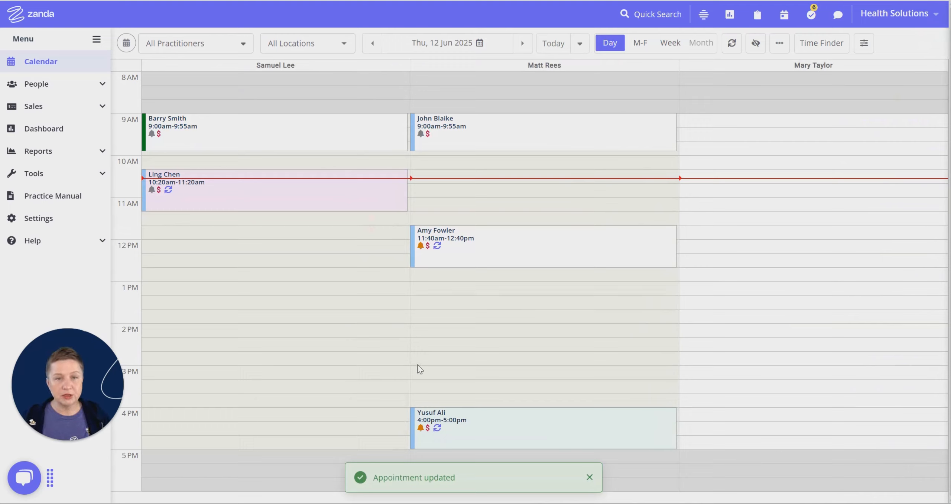
Set the second practitioner's 9:00-9:55 am appointment to Completed and save it
click(491, 138)
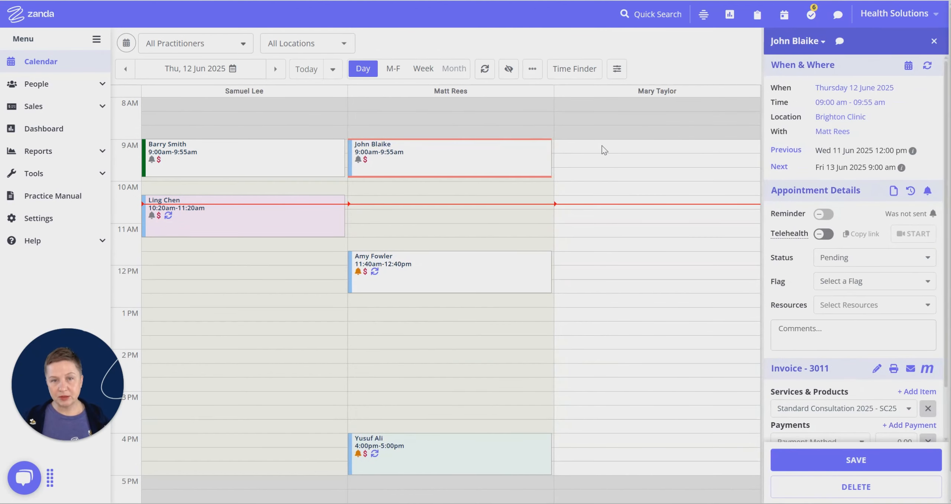
click(854, 258)
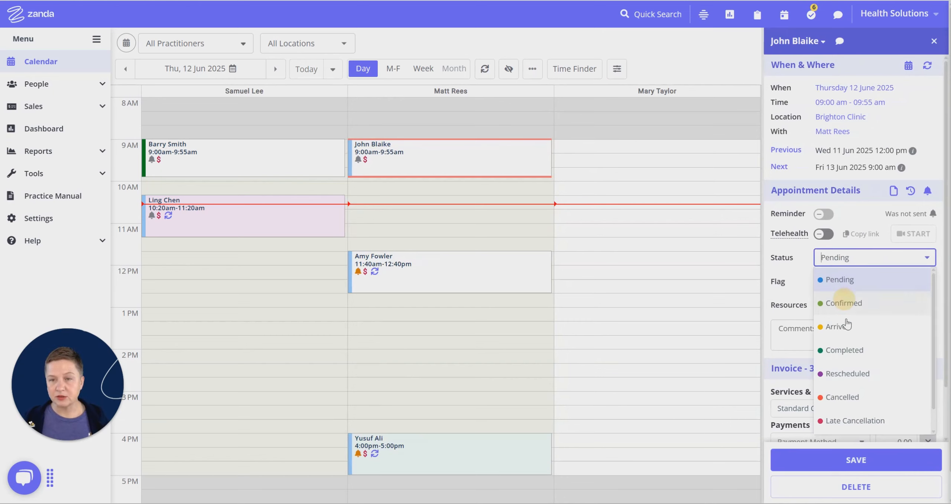
click(843, 349)
scroll(843, 349, down, 2)
click(868, 460)
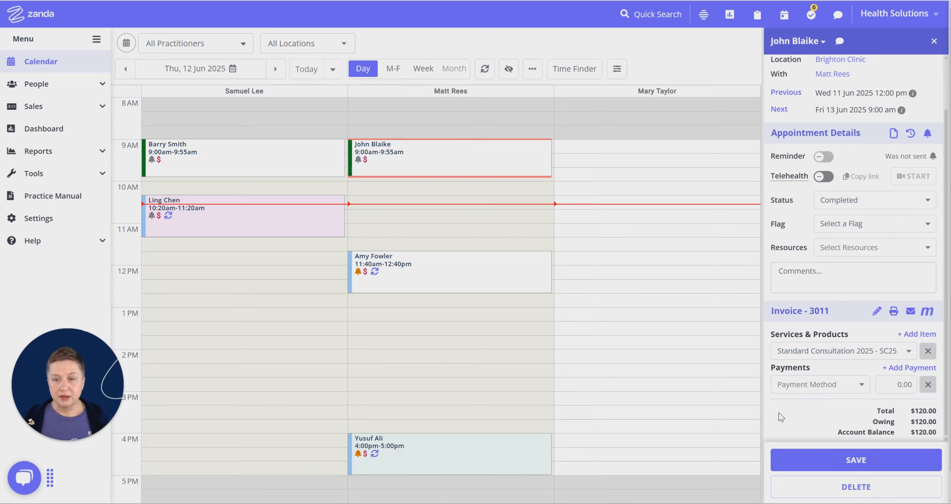
Enter a partial MasterCard payment of $90 on this appointment's invoice
click(816, 385)
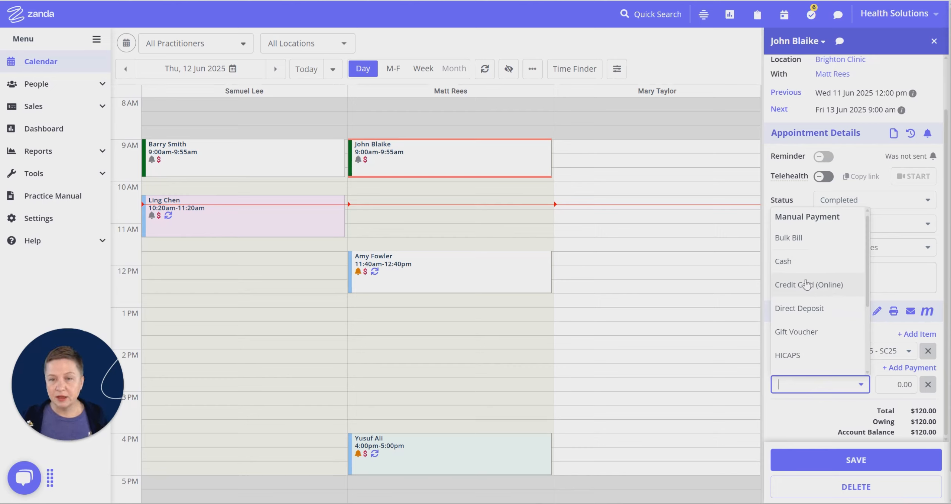
scroll(806, 284, down, 2)
click(805, 326)
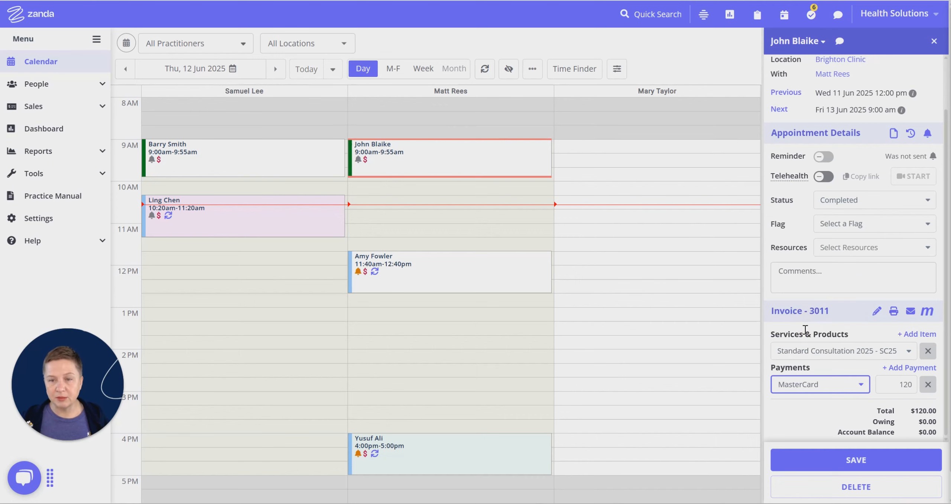
double_click(901, 385)
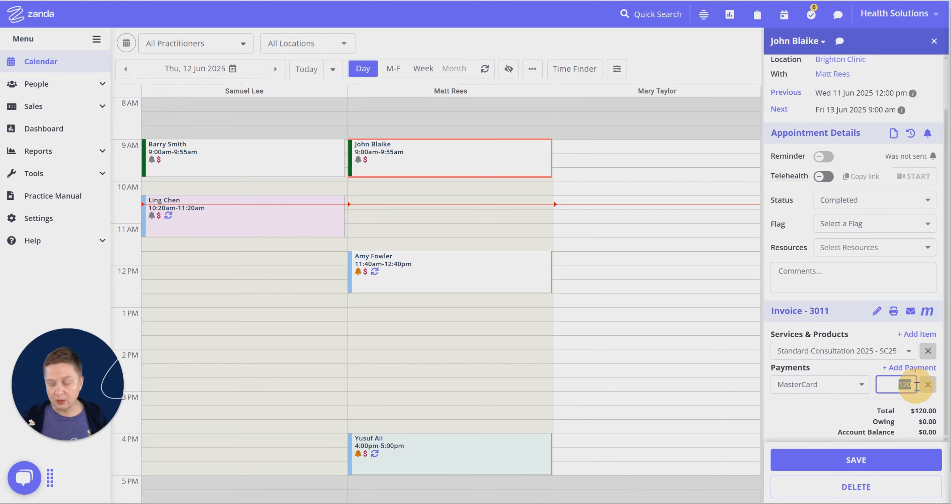
text(90)
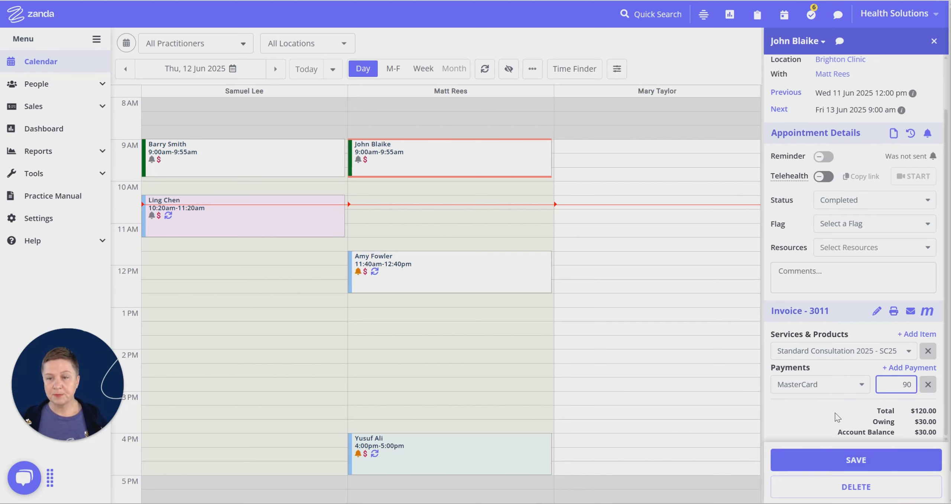
Add a second payment of $30 by Cash to the same invoice and save the appointment
scroll(836, 416, down, 1)
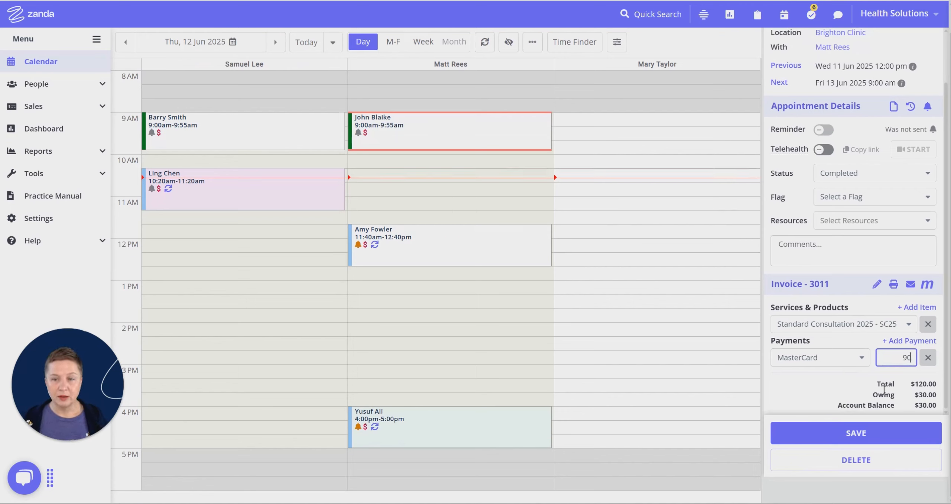
click(907, 341)
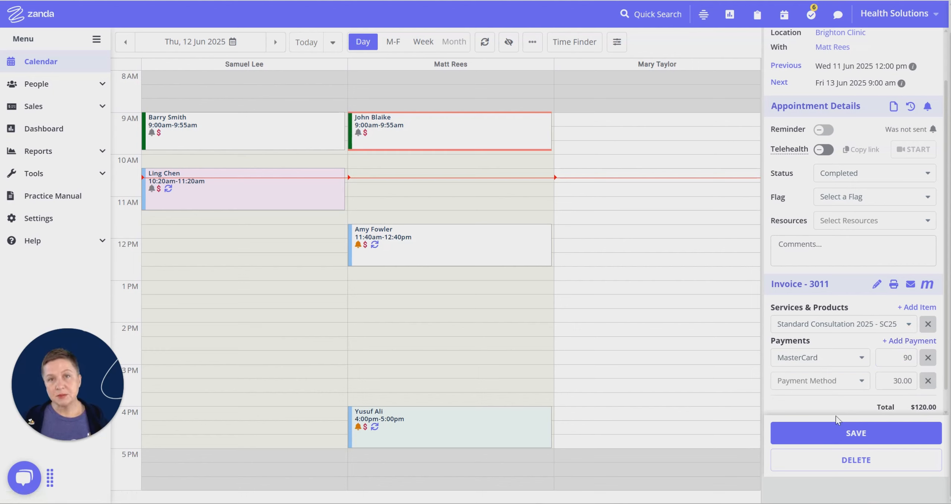
scroll(832, 401, down, 1)
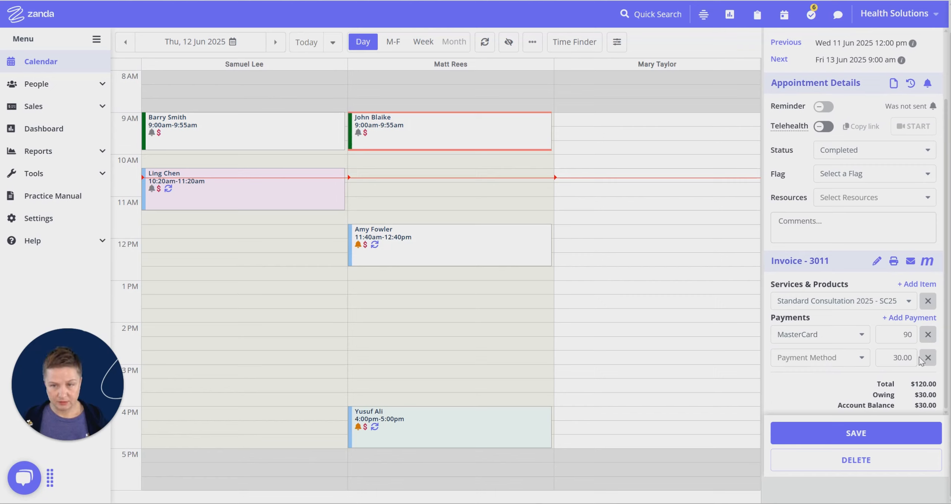
click(823, 361)
scroll(817, 268, down, 1)
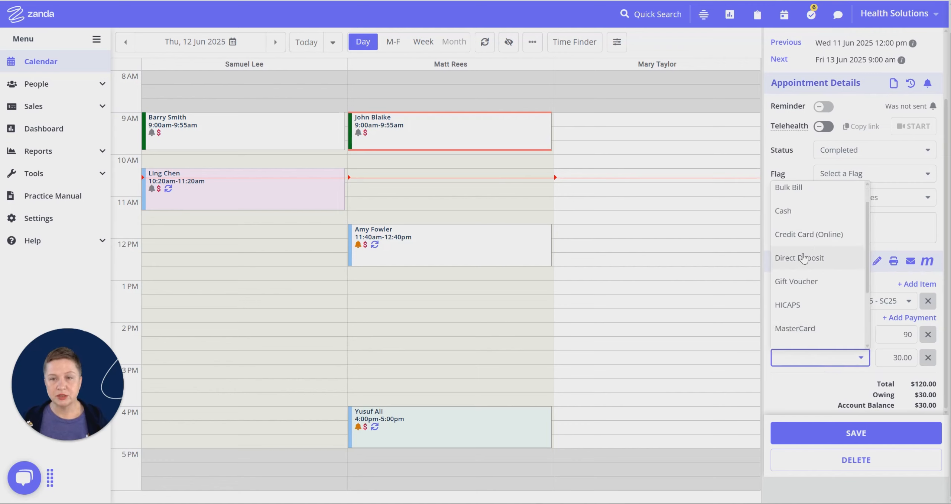
click(795, 215)
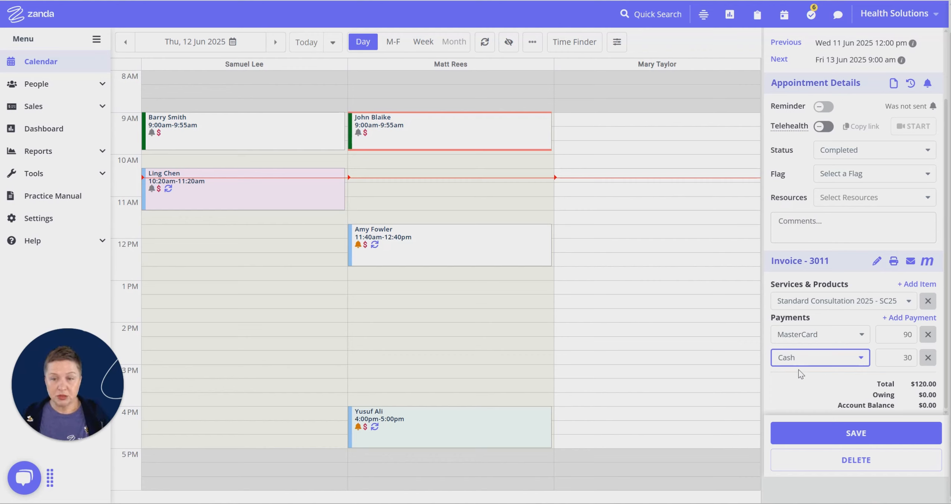
click(862, 435)
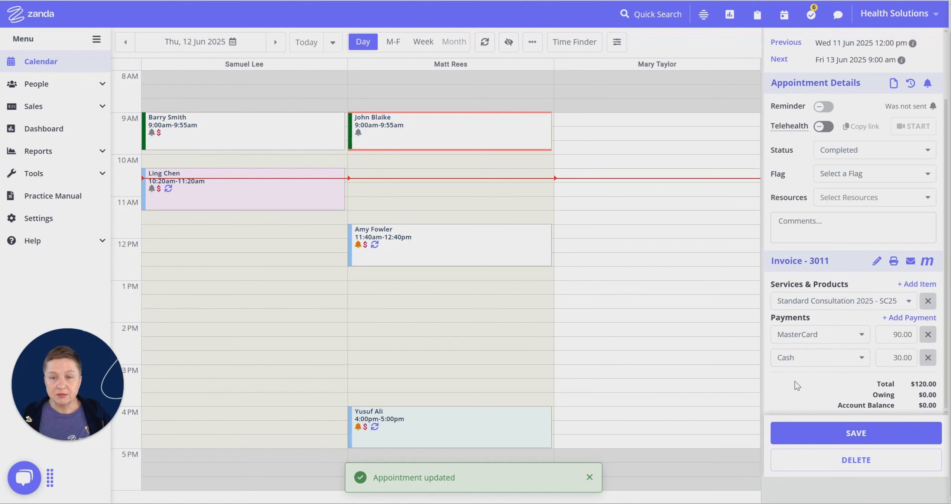
Preview the appointment's printable invoice, check the split payments listed on it, and close the preview
click(894, 261)
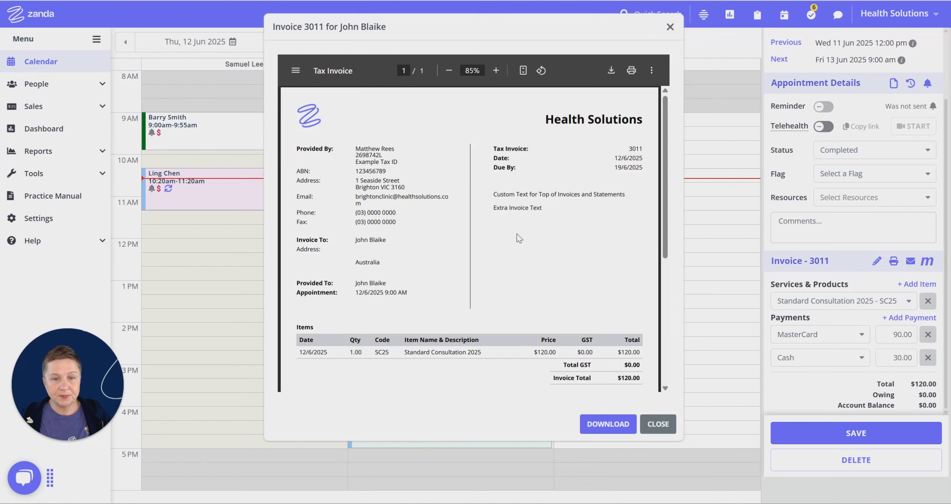
scroll(501, 230, down, 5)
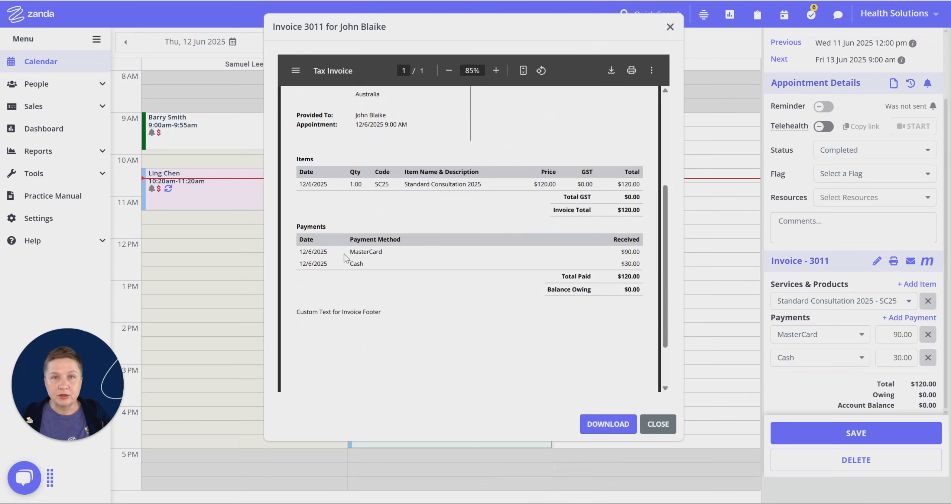
drag(314, 254, 331, 257)
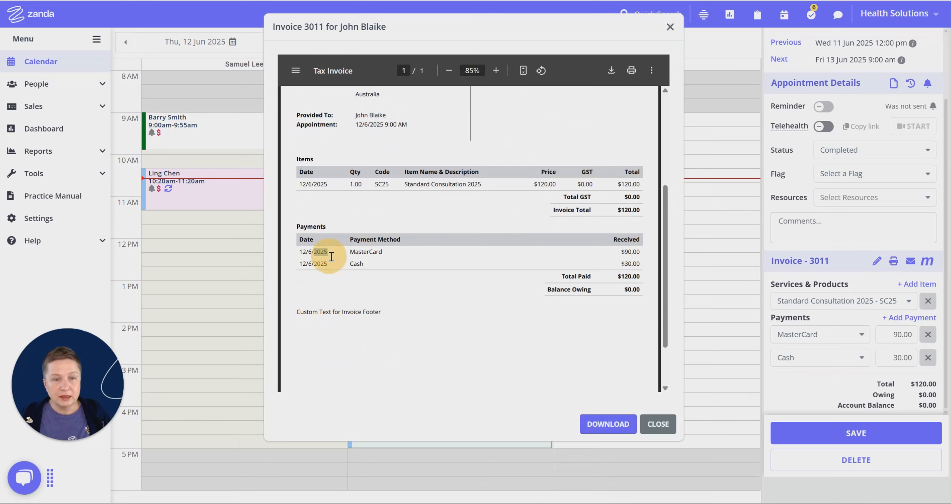
click(370, 258)
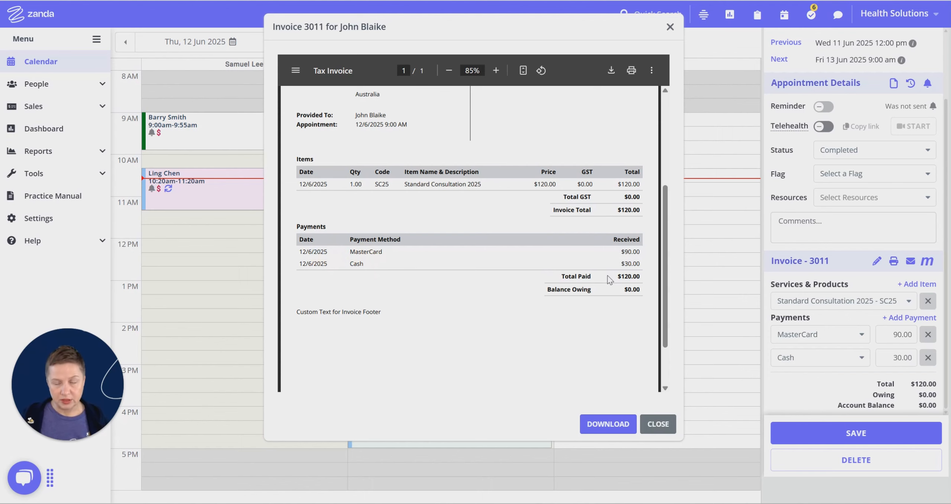
click(670, 27)
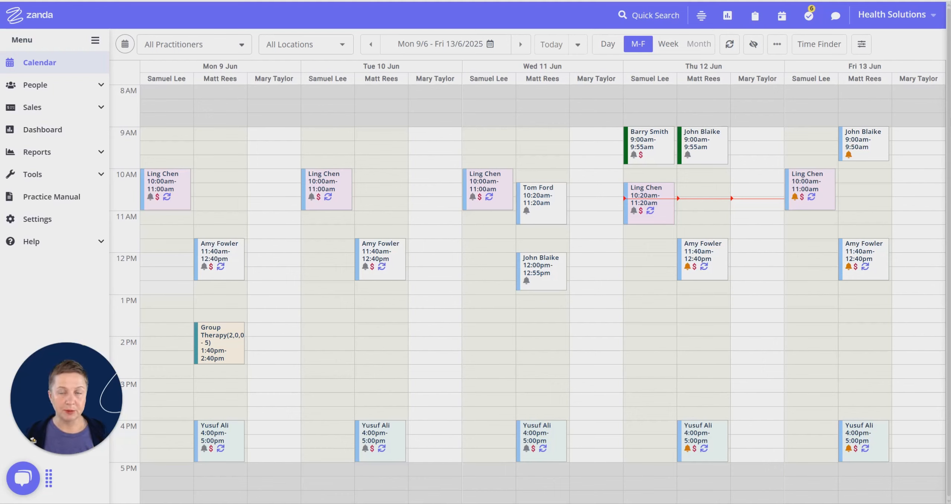
Search the invoices for number 2140 with Quick Search and open the matching invoice
click(658, 17)
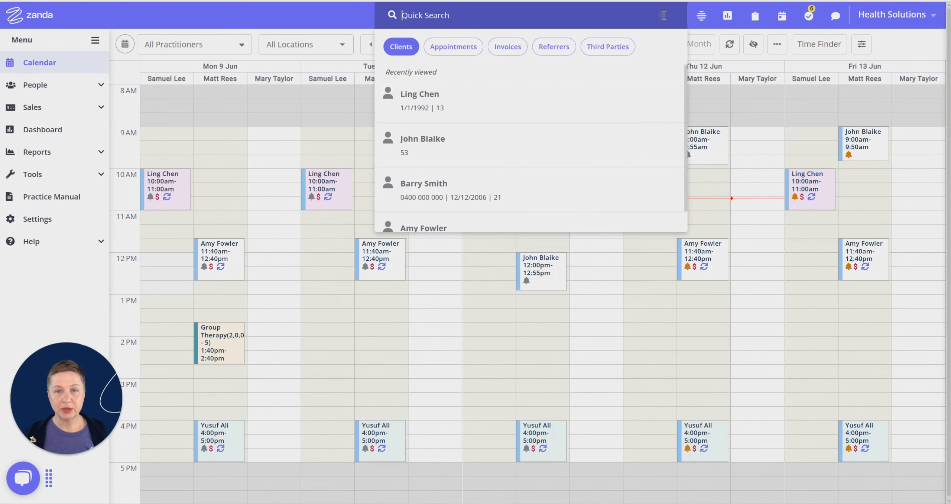
click(509, 47)
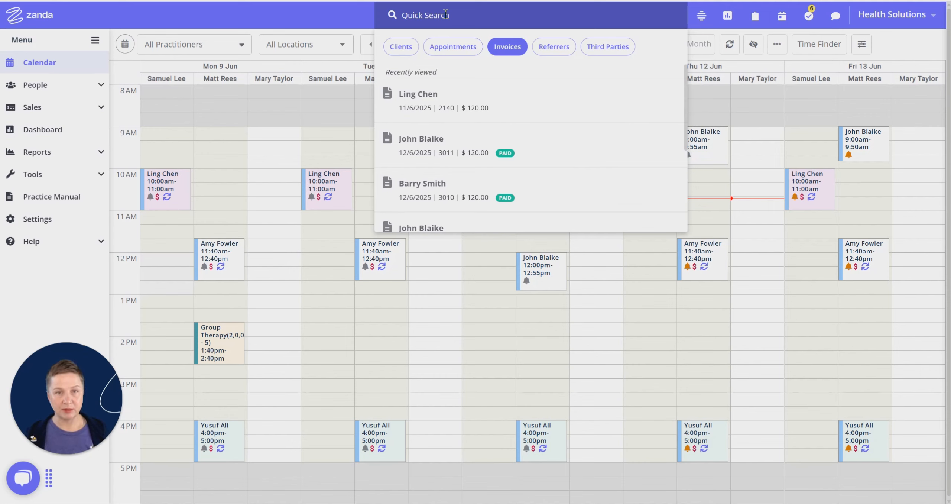
click(446, 14)
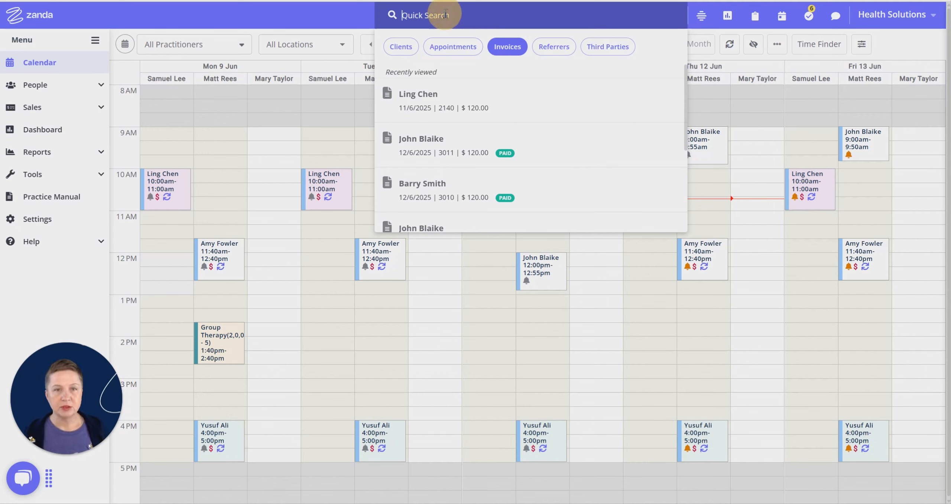
text(2140)
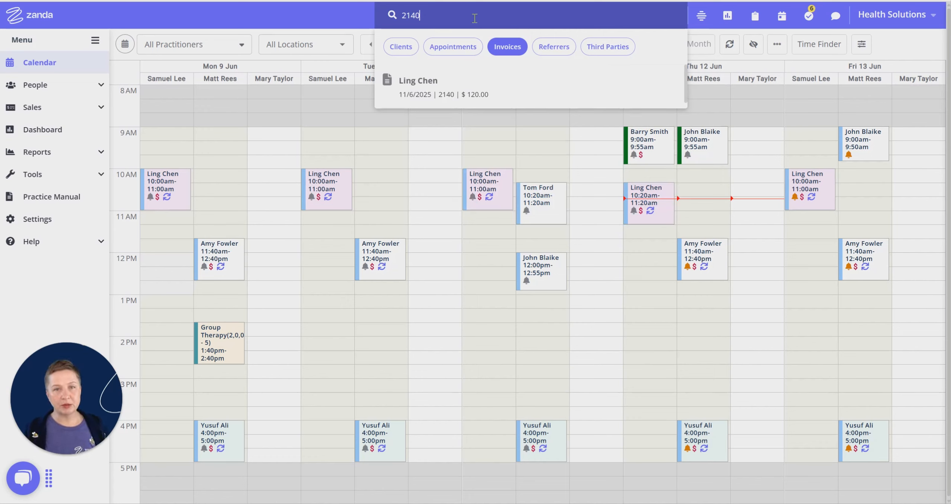
click(423, 97)
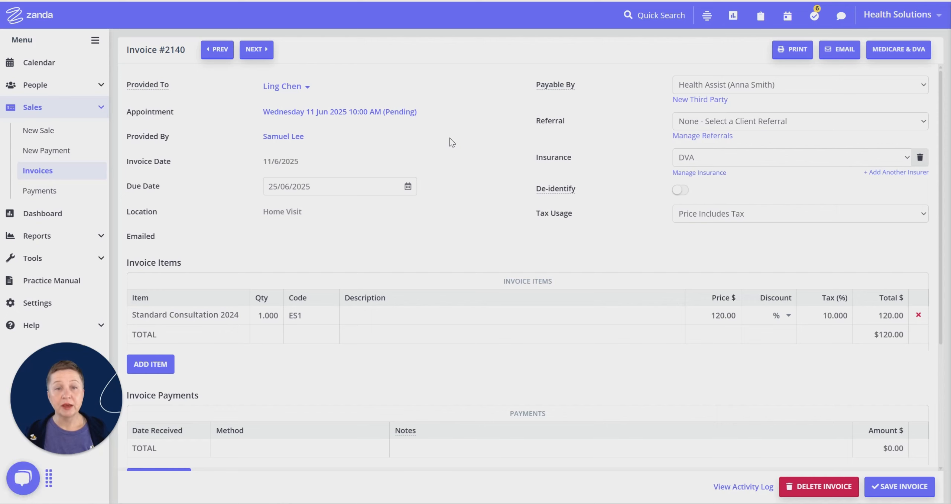
Add a $120 Direct Deposit payment to the open invoice and save the invoice
scroll(452, 145, down, 5)
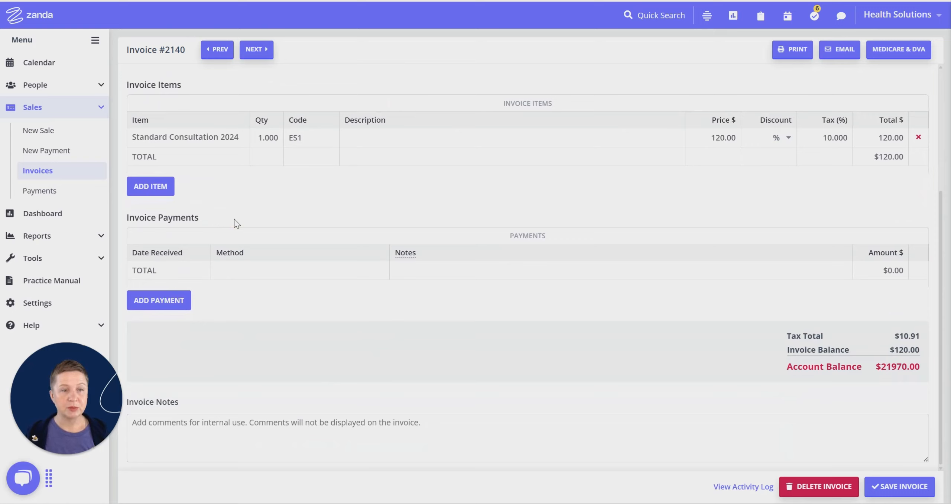
click(156, 300)
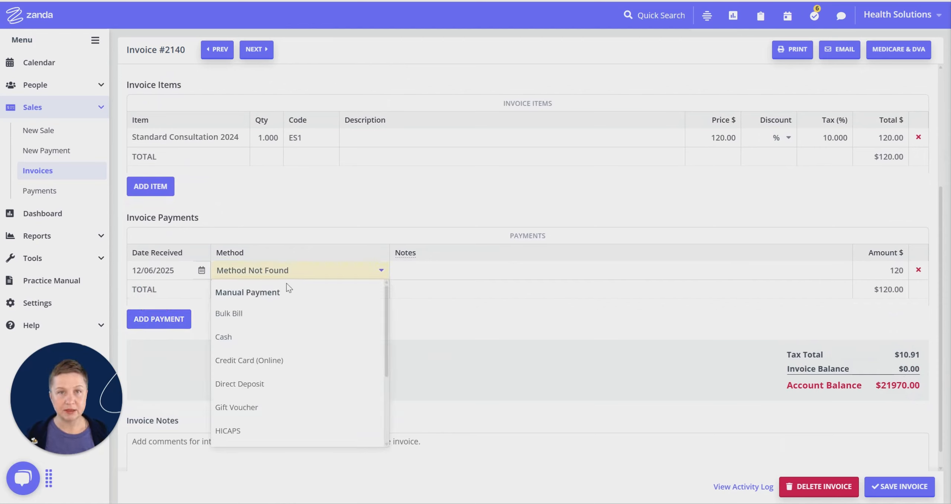
scroll(295, 357, down, 2)
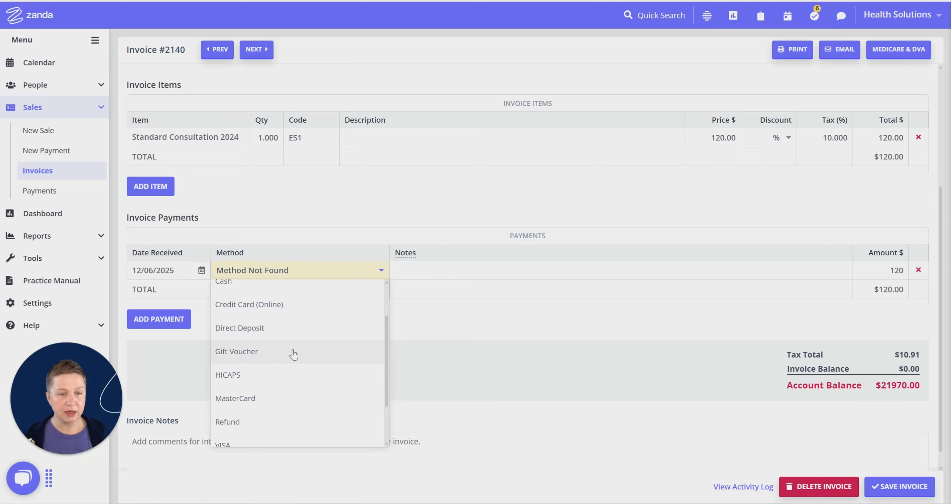
scroll(293, 355, down, 3)
scroll(294, 379, up, 3)
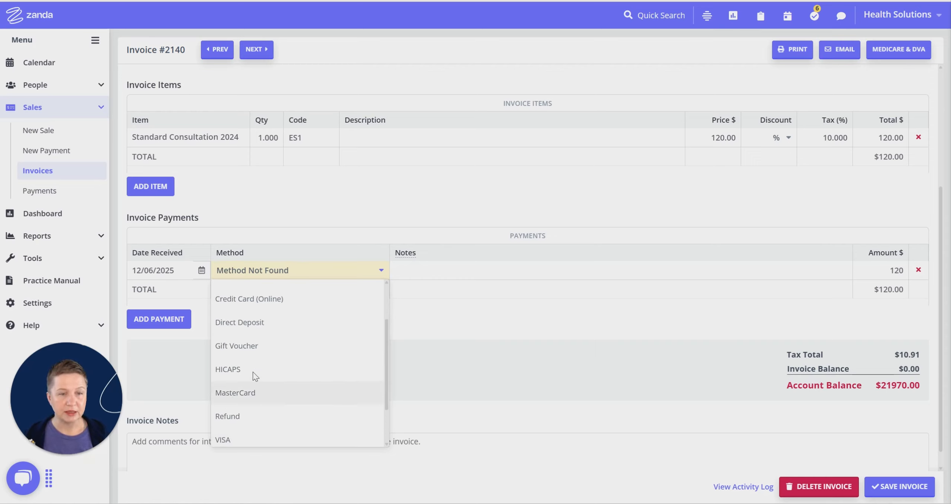
click(247, 322)
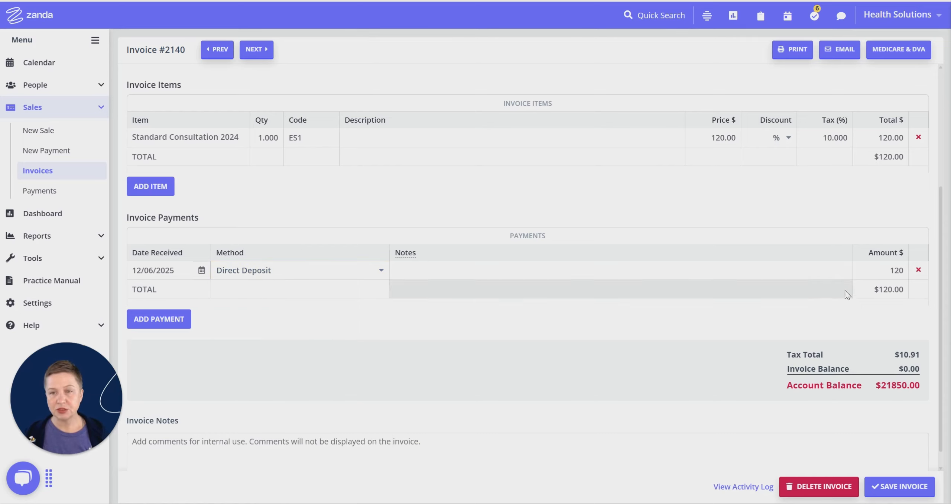
click(885, 272)
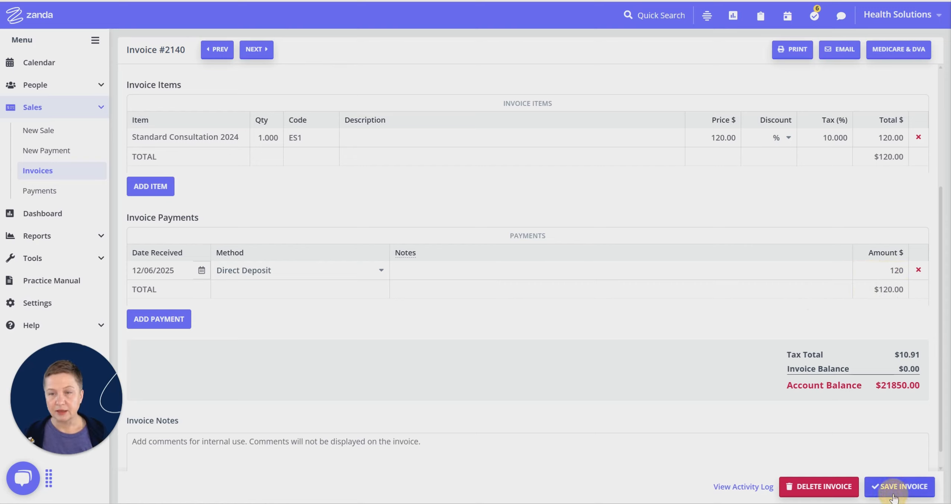
click(906, 487)
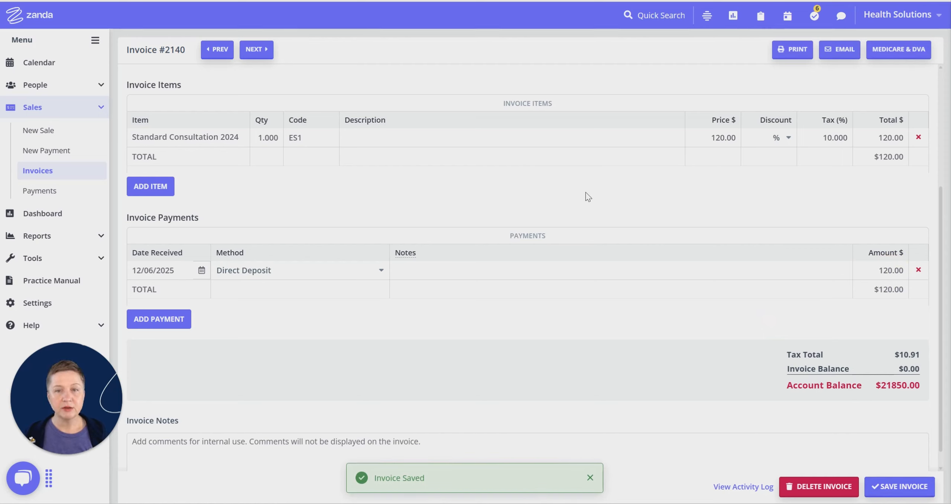